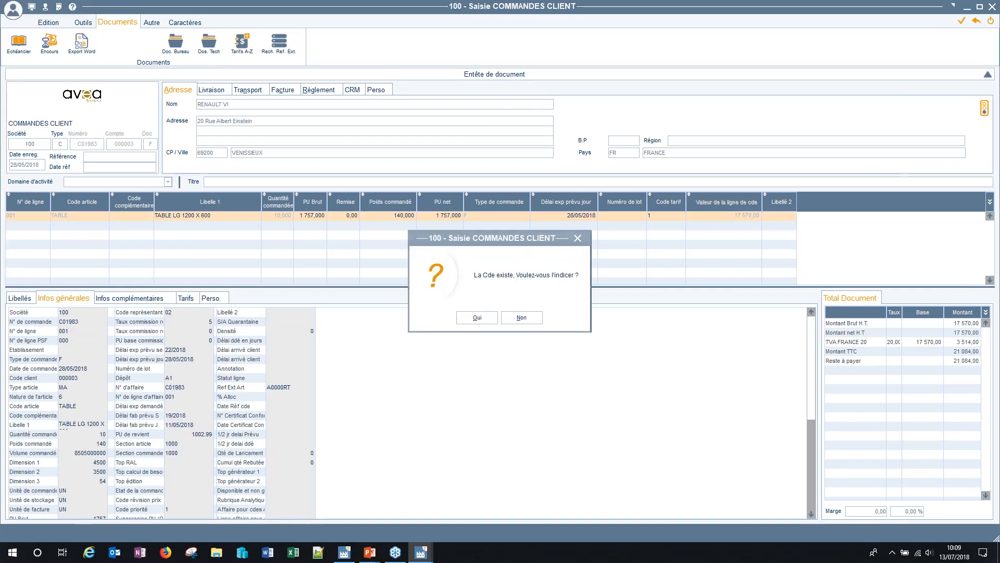
# Step: Decline indexing the existing order, find the Export Word button in the order entry model's button settings, and validate them
pyautogui.click(523, 318)
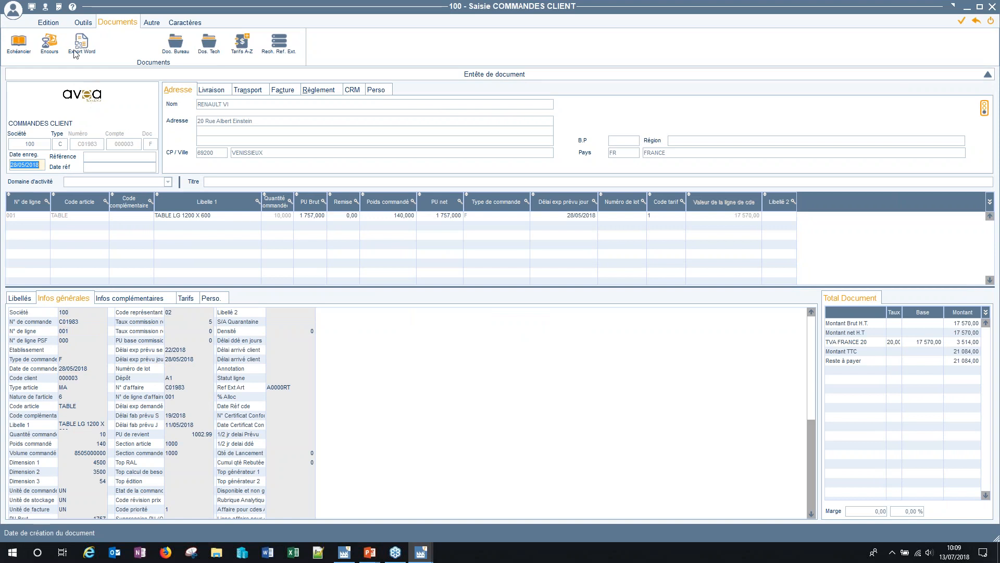
pyautogui.click(47, 8)
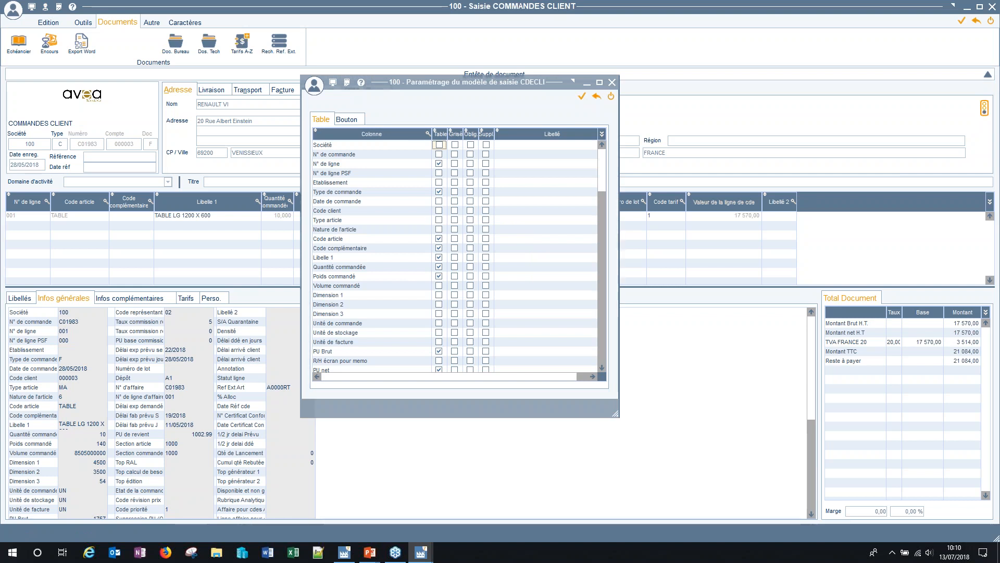
pyautogui.click(350, 121)
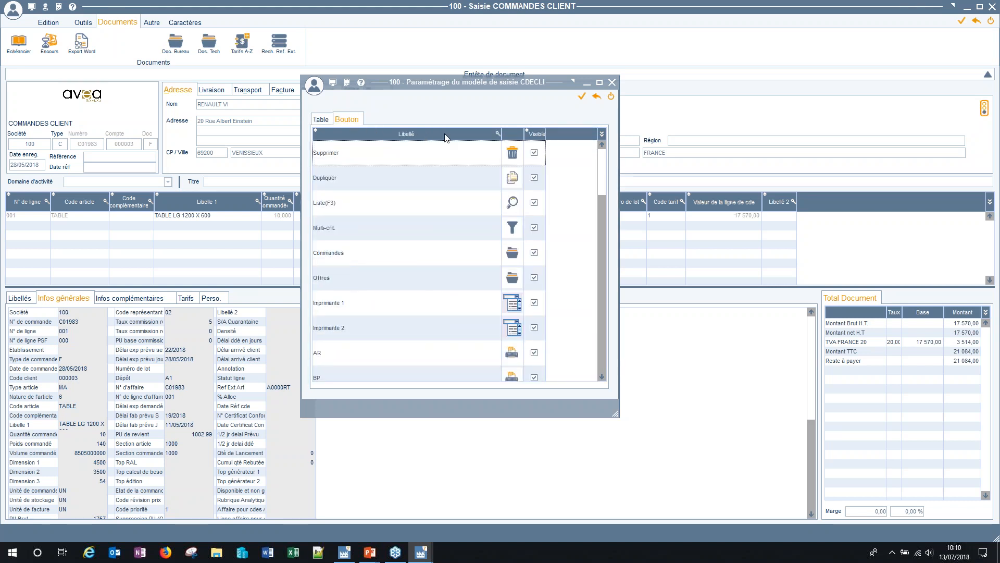
pyautogui.click(497, 135)
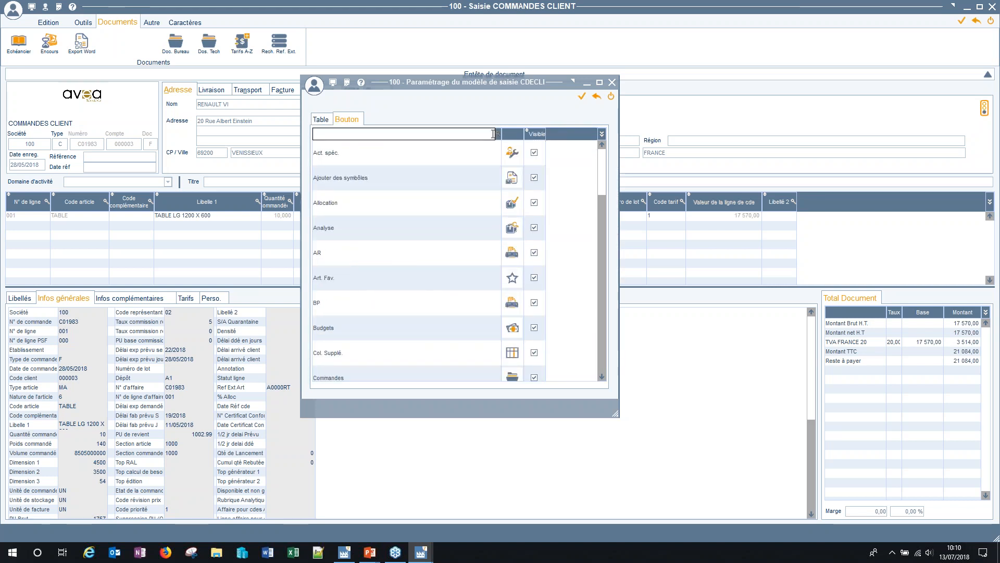
pyautogui.write('Export Word')
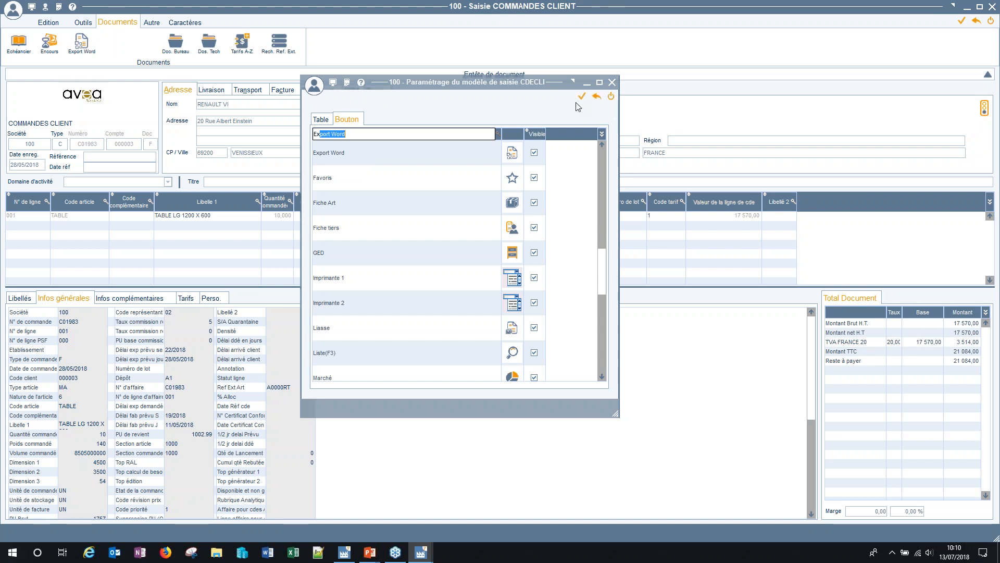
pyautogui.click(582, 96)
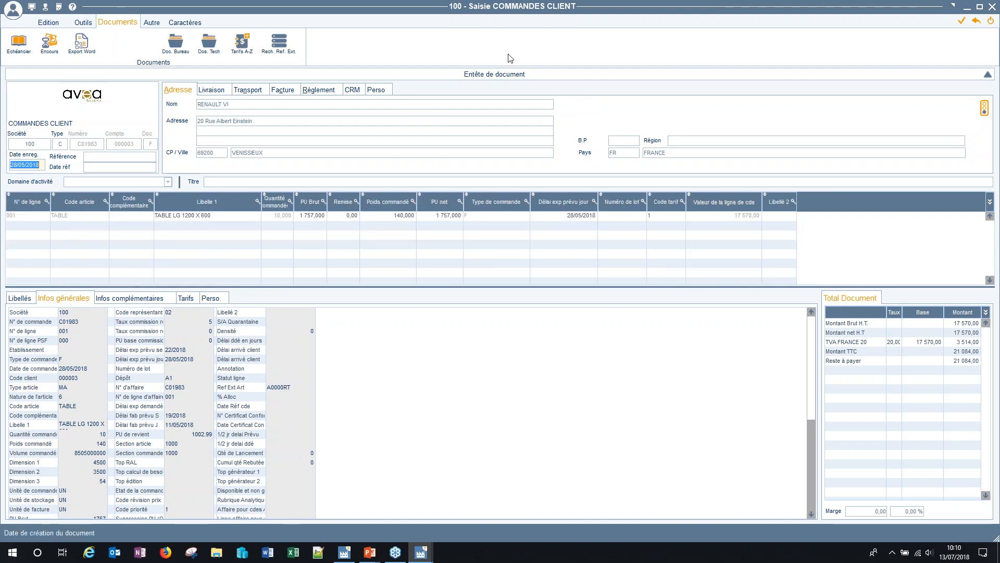
# Step: Export the customer order to Word with the D:\Mod_Word\CdeVersWord.dot template, without storing the document in the GED
pyautogui.click(85, 23)
pyautogui.click(119, 22)
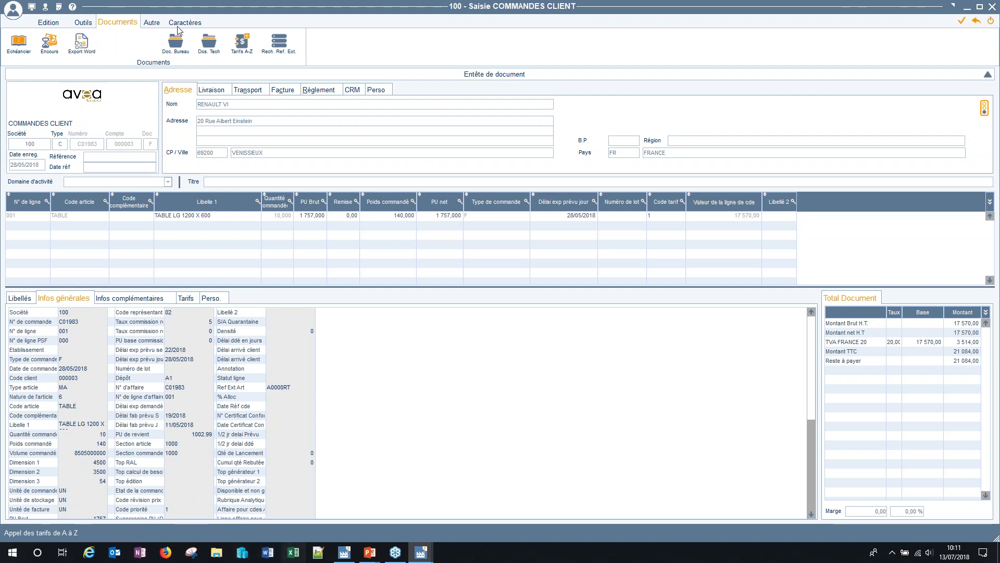
pyautogui.click(81, 52)
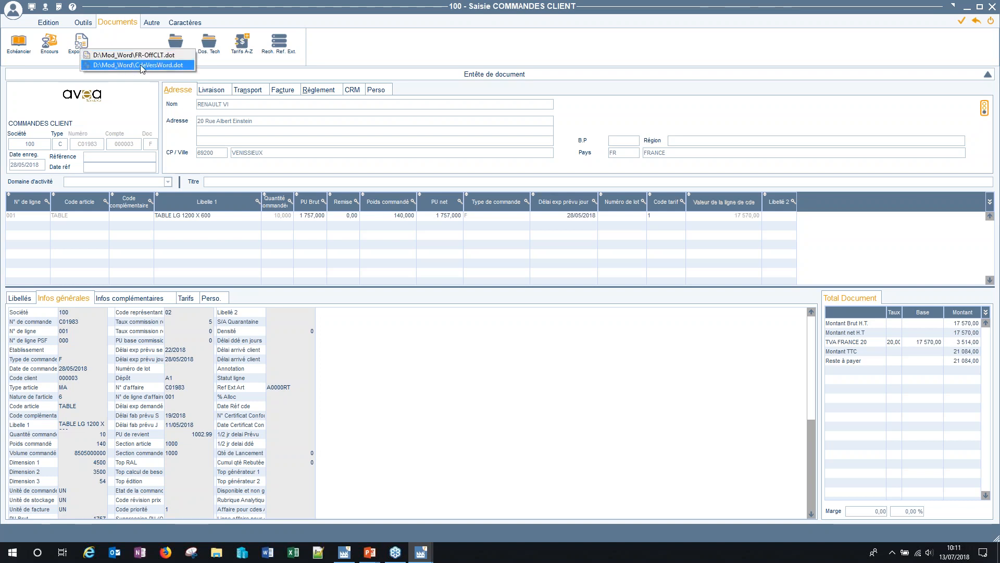
pyautogui.click(172, 65)
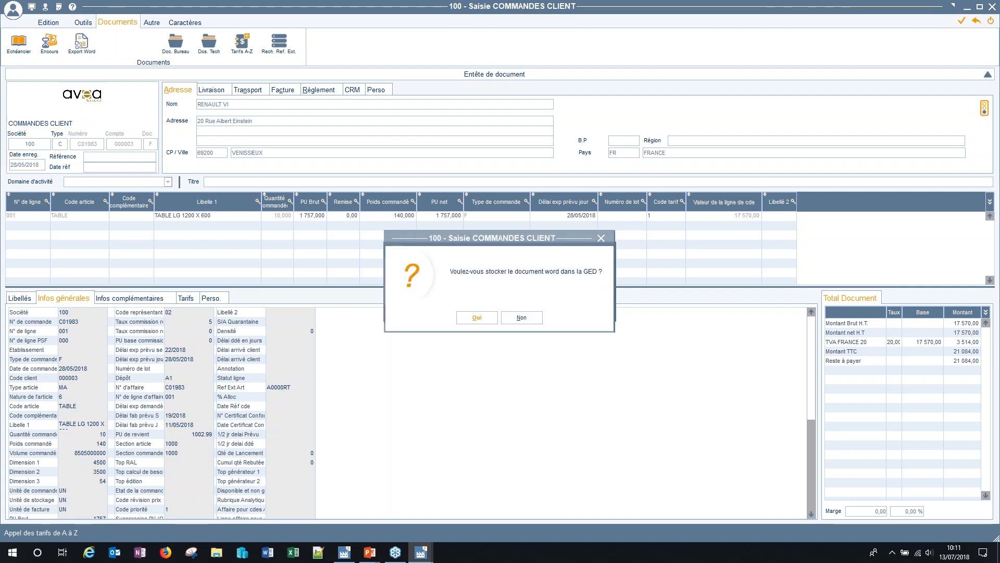
pyautogui.moveTo(477, 240); pyautogui.dragTo(469, 137)
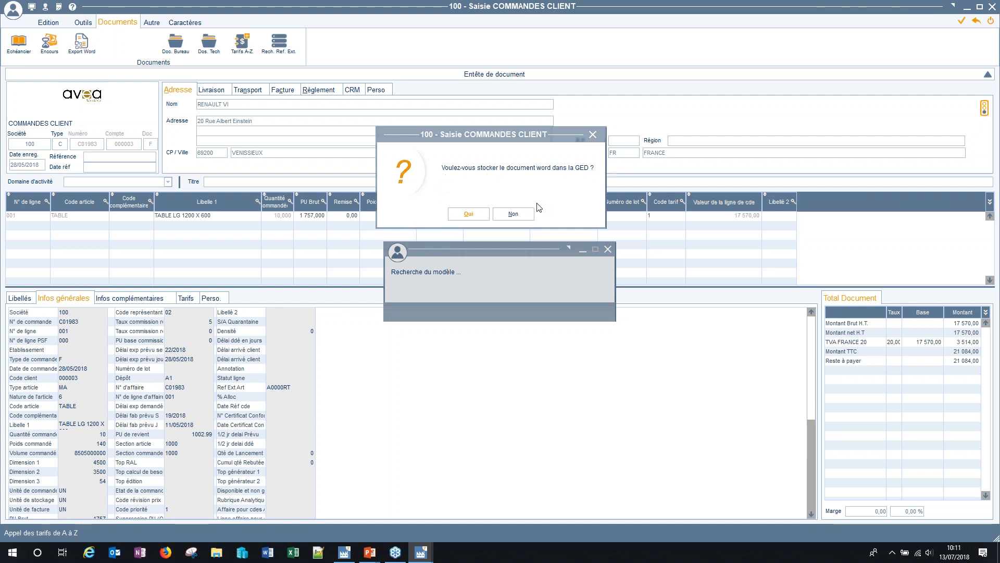
pyautogui.click(514, 214)
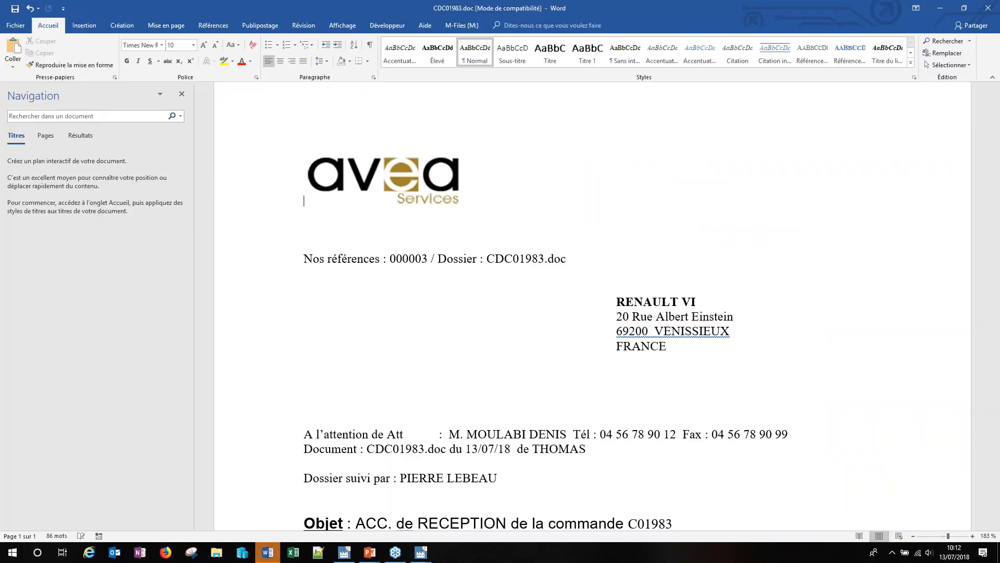
# Step: Hide the navigation pane and examine the exported document's references, contact line, author and file handler
pyautogui.click(182, 94)
pyautogui.keyDown('ctrl'); pyautogui.scroll(-6, 320, 300); pyautogui.keyUp('ctrl')
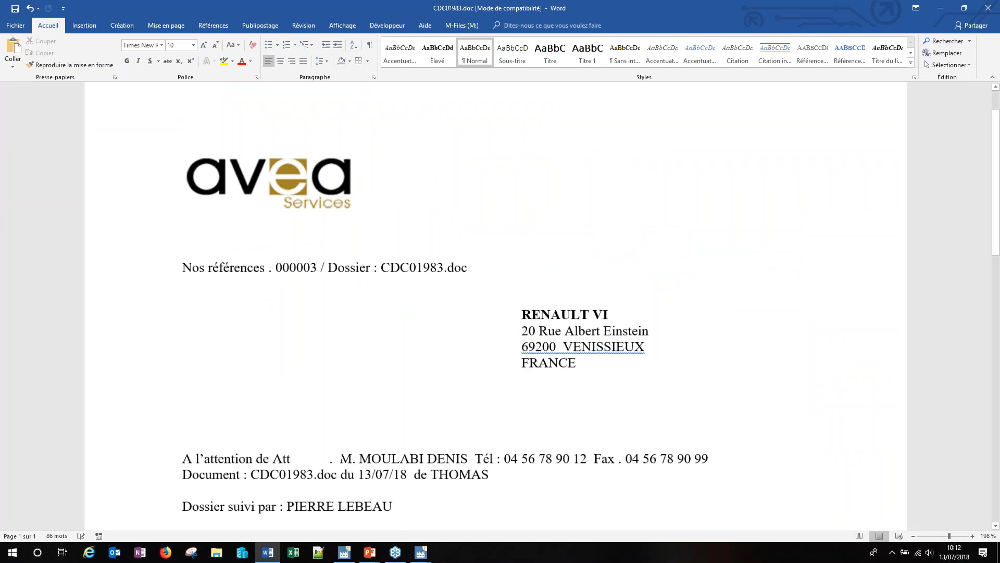
pyautogui.keyDown('ctrl'); pyautogui.scroll(-4, 320, 300); pyautogui.keyUp('ctrl')
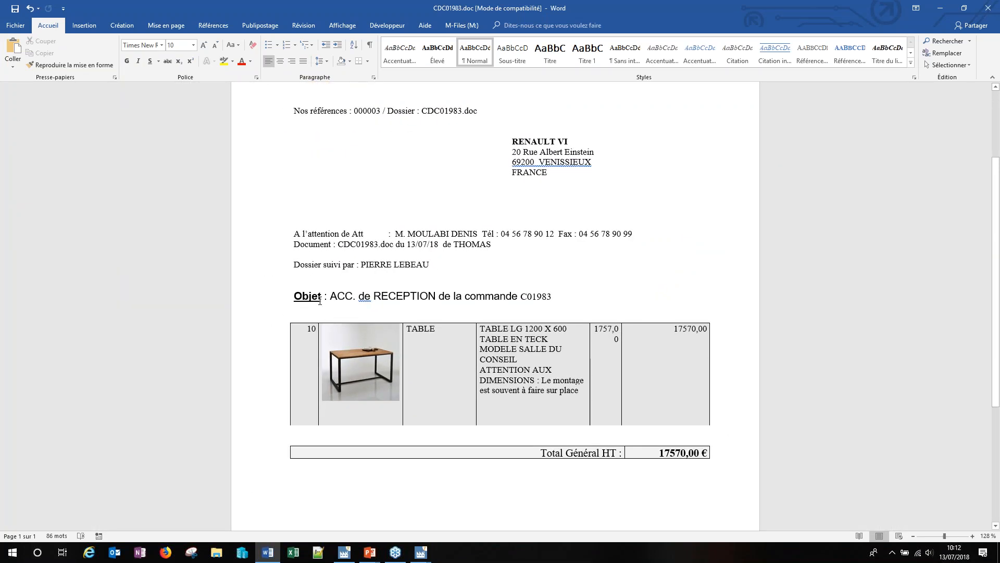
pyautogui.scroll(3, 320, 301)
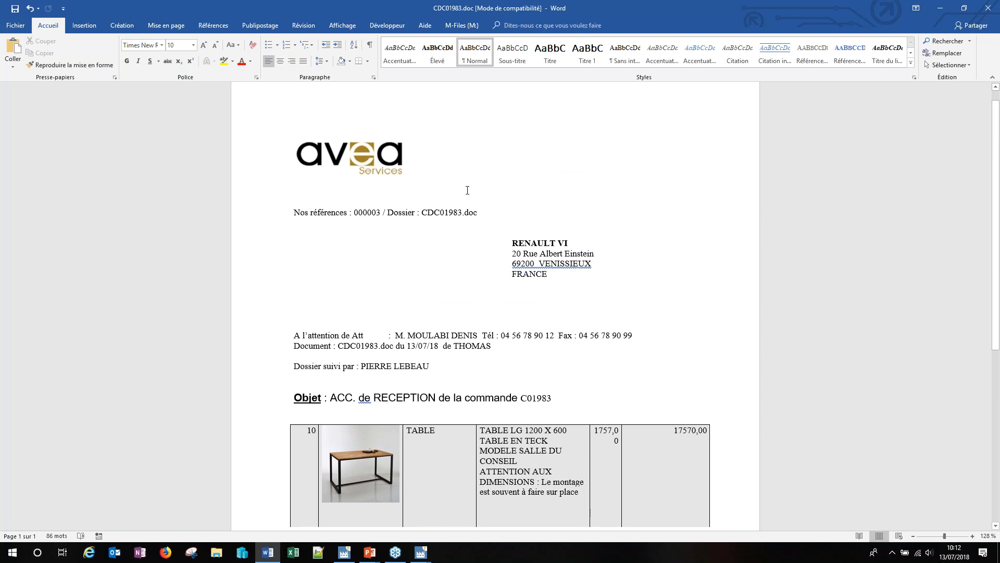
pyautogui.doubleClick(358, 214)
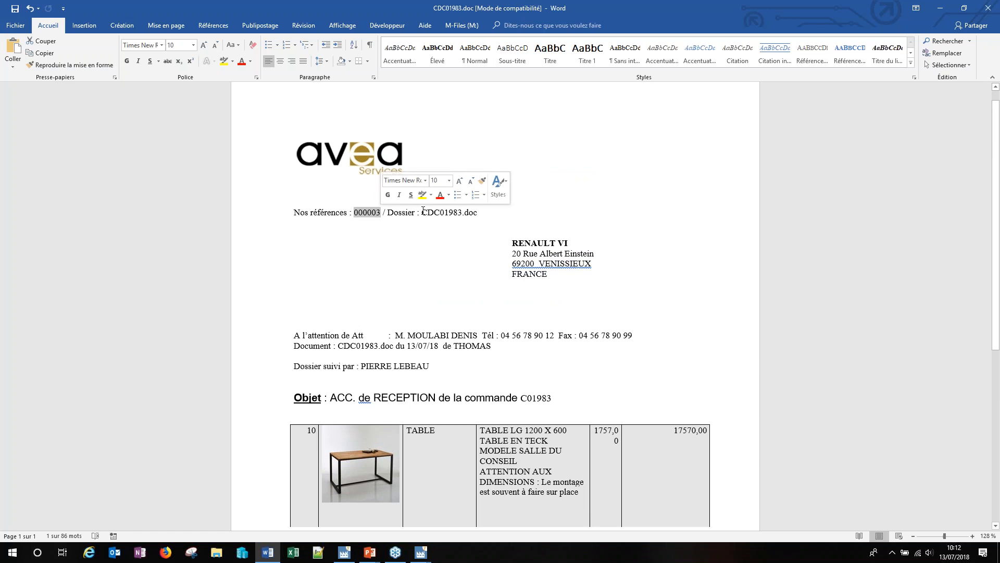
pyautogui.moveTo(419, 212); pyautogui.dragTo(455, 215)
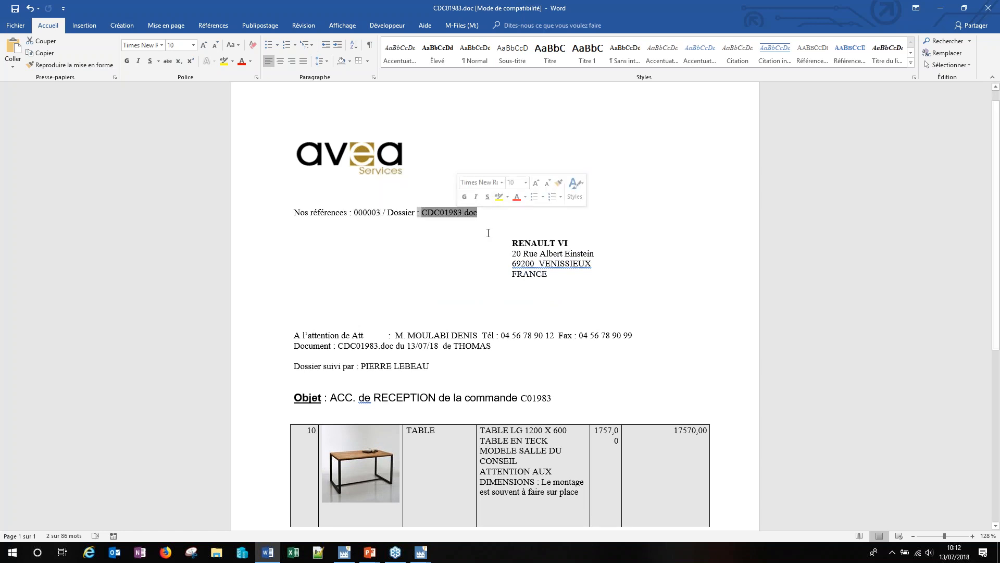
pyautogui.moveTo(397, 337); pyautogui.dragTo(525, 340)
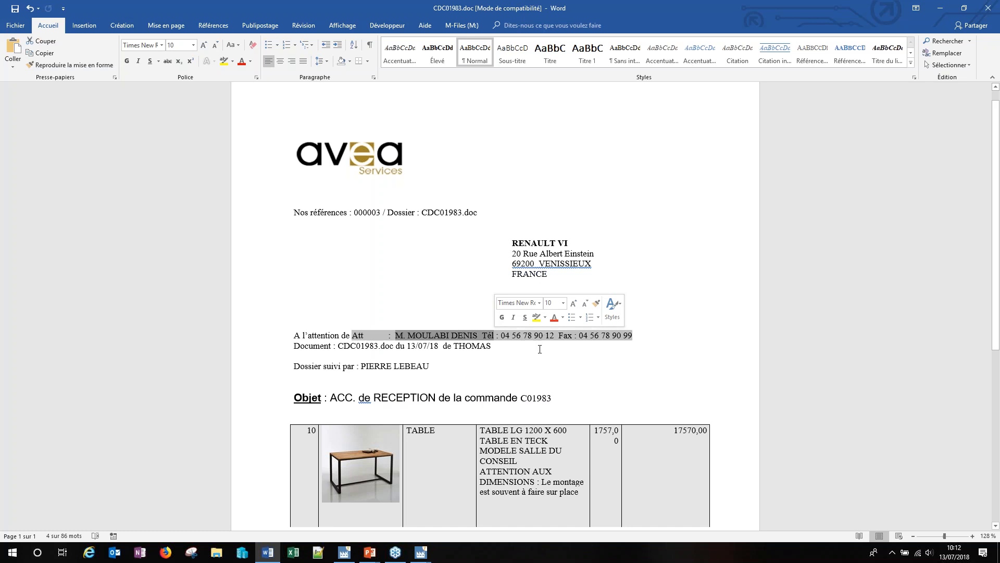
pyautogui.moveTo(494, 346); pyautogui.dragTo(443, 346)
pyautogui.moveTo(362, 366); pyautogui.dragTo(433, 365)
pyautogui.scroll(-2, 417, 362)
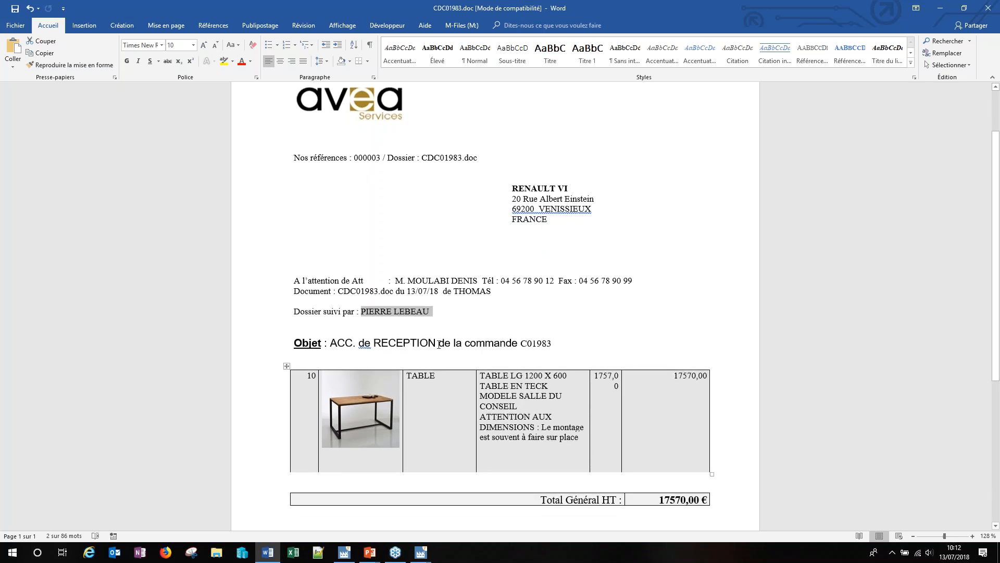
# Step: Examine the exported document's subject line, article table and overall layout
pyautogui.click(557, 343)
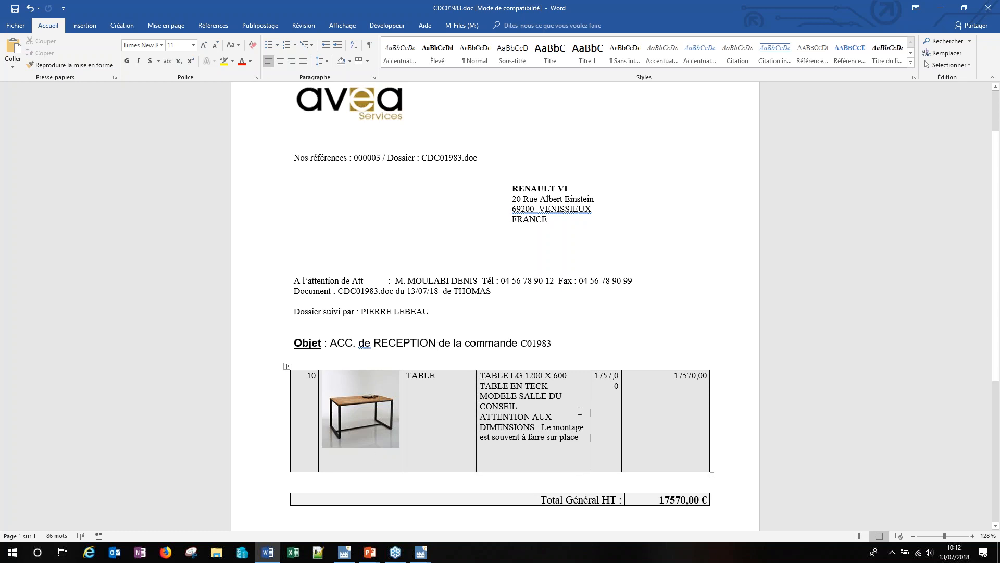
pyautogui.scroll(-8, 580, 410)
pyautogui.scroll(10, 620, 405)
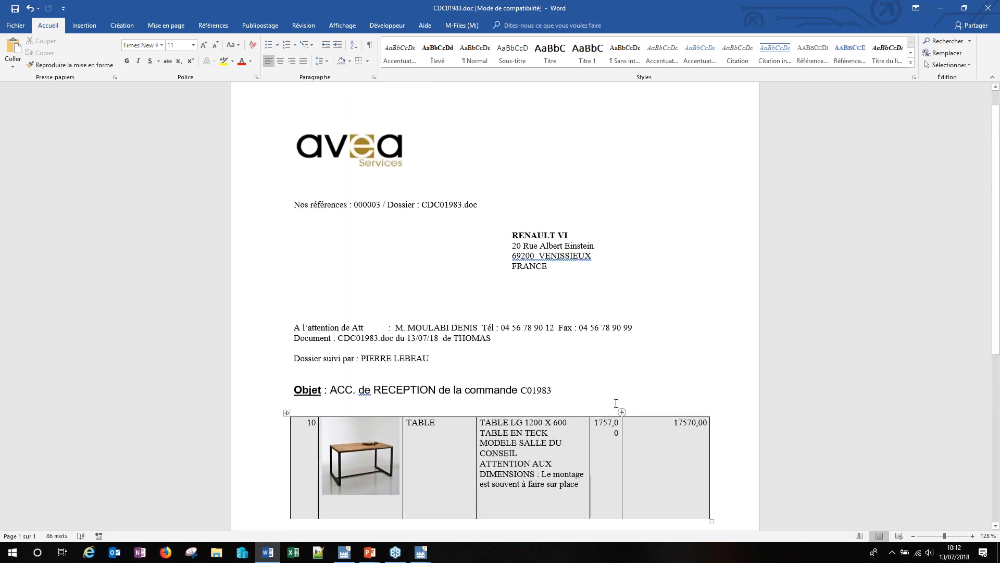
pyautogui.scroll(-1, 619, 405)
pyautogui.keyDown('ctrl'); pyautogui.scroll(-4, 612, 398); pyautogui.keyUp('ctrl')
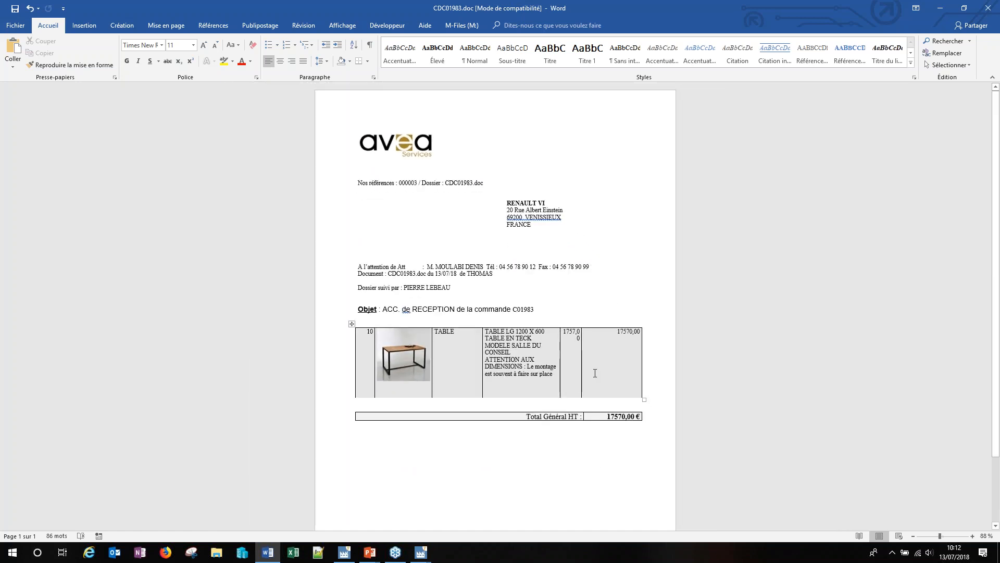
pyautogui.hotkey('ctrl', 'a')
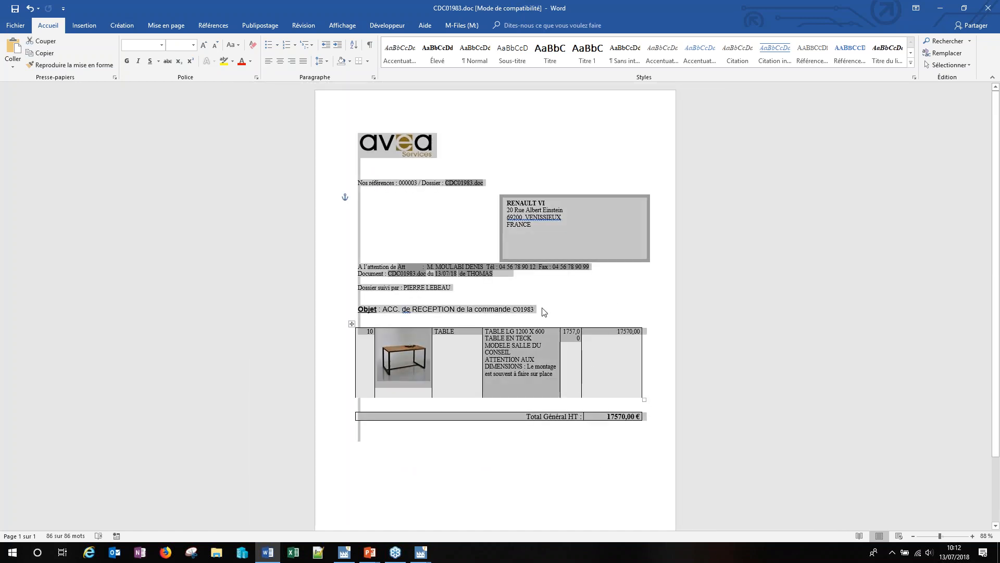
pyautogui.keyDown('ctrl'); pyautogui.scroll(2, 527, 309); pyautogui.keyUp('ctrl')
pyautogui.scroll(3, 549, 309)
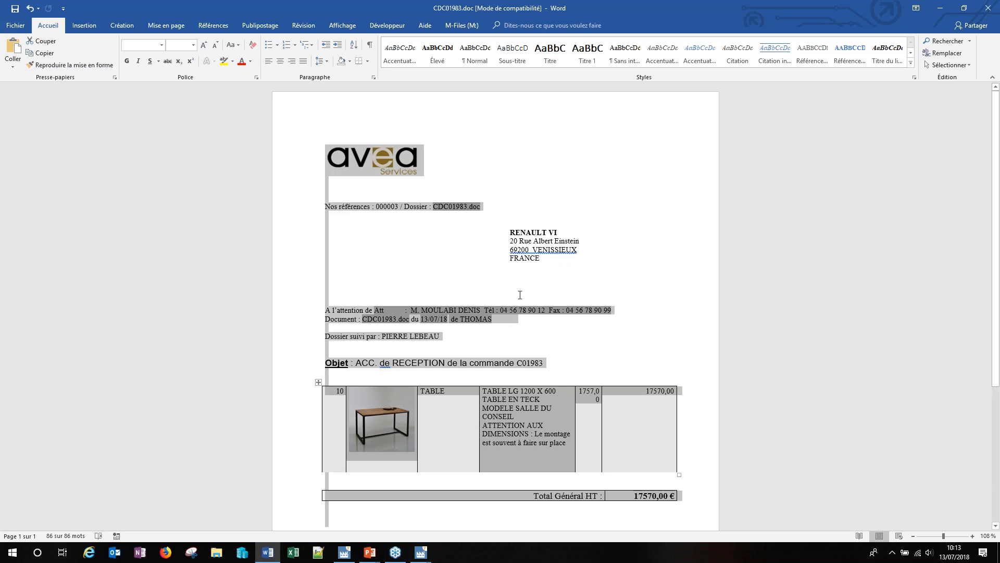
pyautogui.click(477, 262)
pyautogui.scroll(-1, 417, 404)
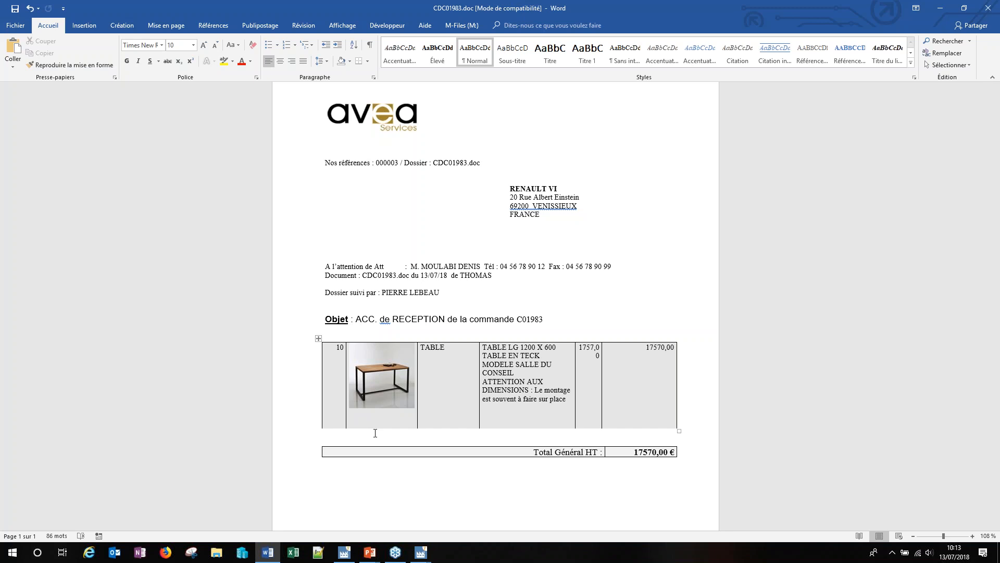
# Step: Switch to the PowerPoint slide show and advance to the slide about installing the Word macro
pyautogui.moveTo(370, 551)
pyautogui.click(397, 521)
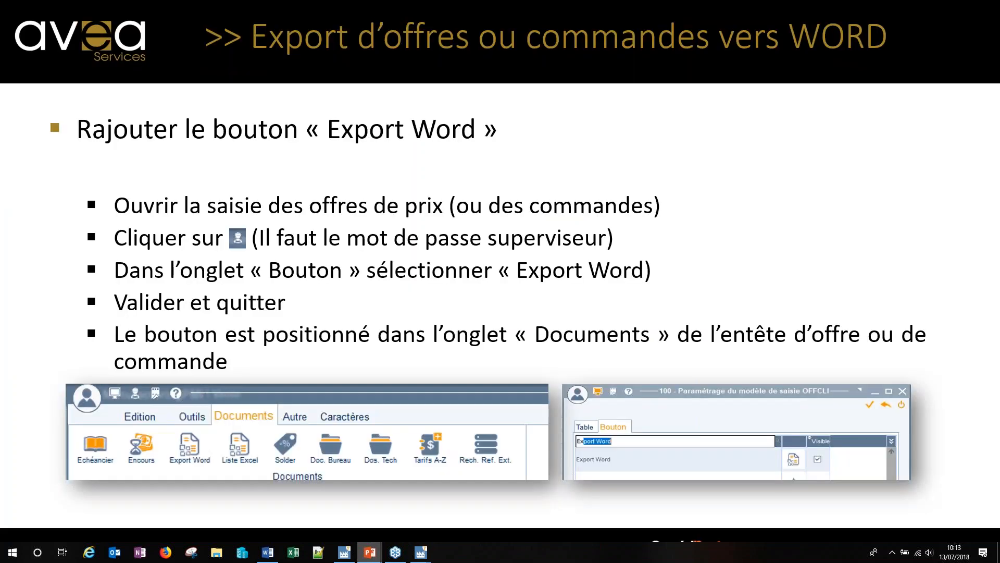
pyautogui.click(338, 334)
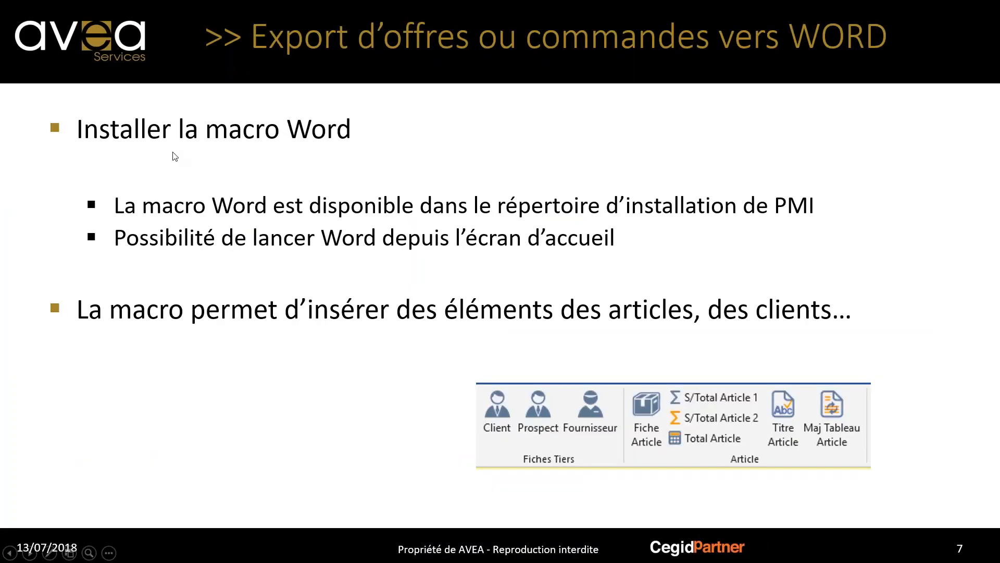
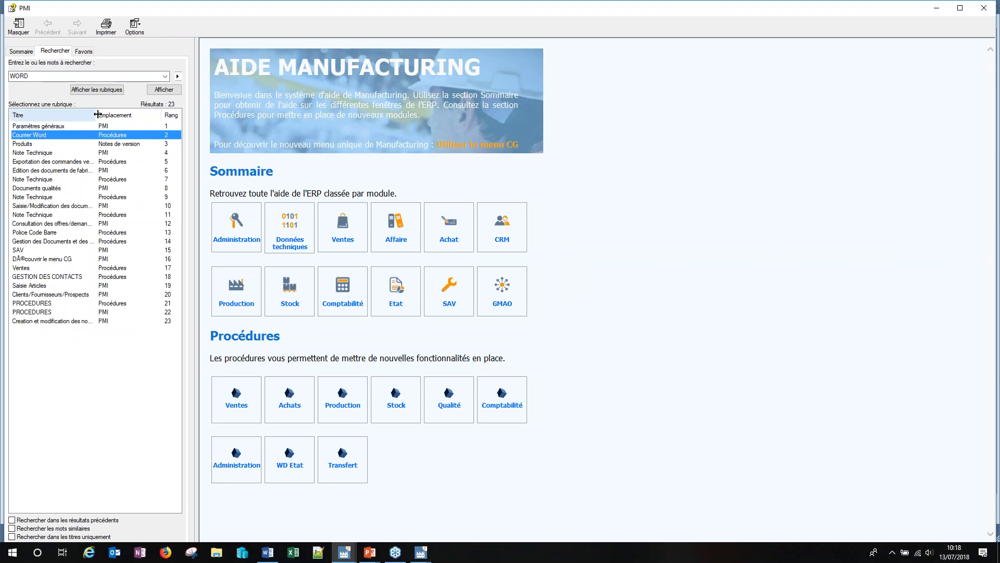
# Step: Widen the title column of the help results, open "Exportation des commandes vers Word" and read through the procedure
pyautogui.moveTo(95, 115); pyautogui.dragTo(139, 115)
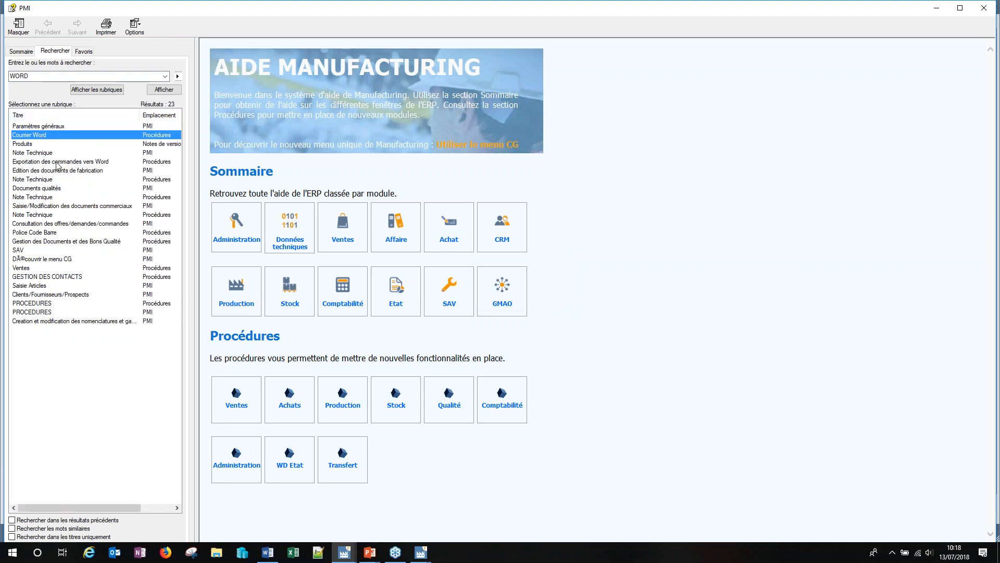
pyautogui.doubleClick(57, 162)
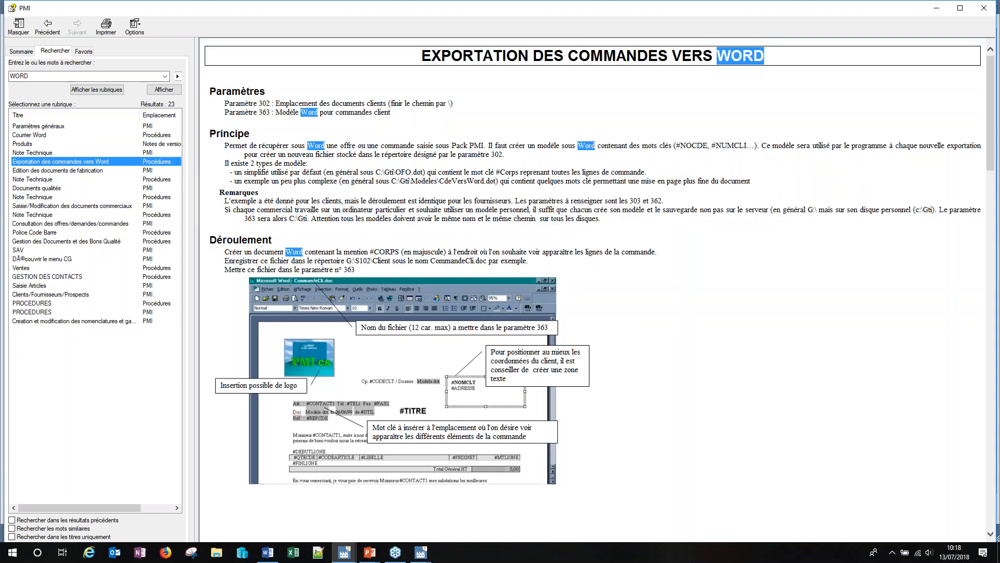
pyautogui.scroll(-12, 280, 363)
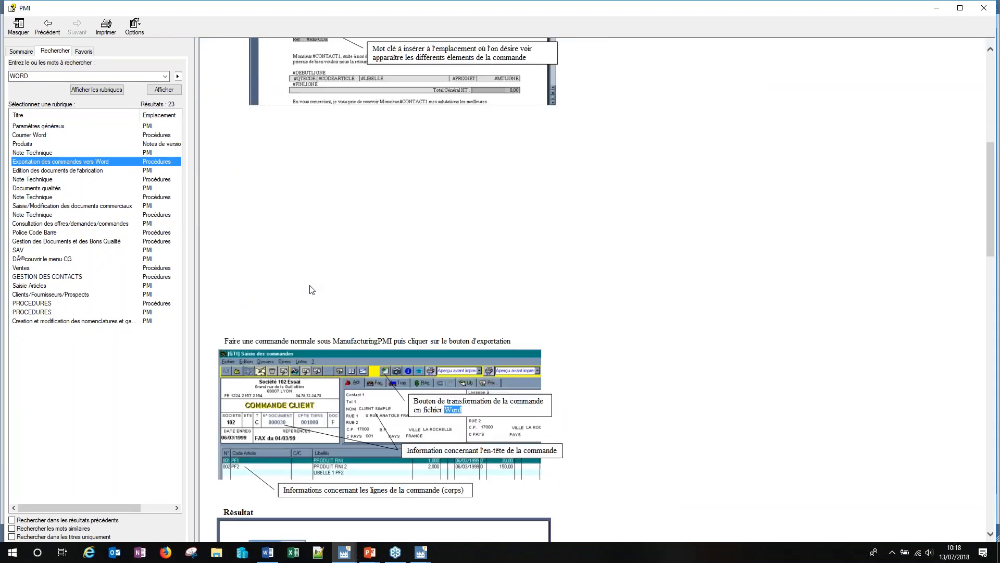
pyautogui.scroll(-5, 311, 289)
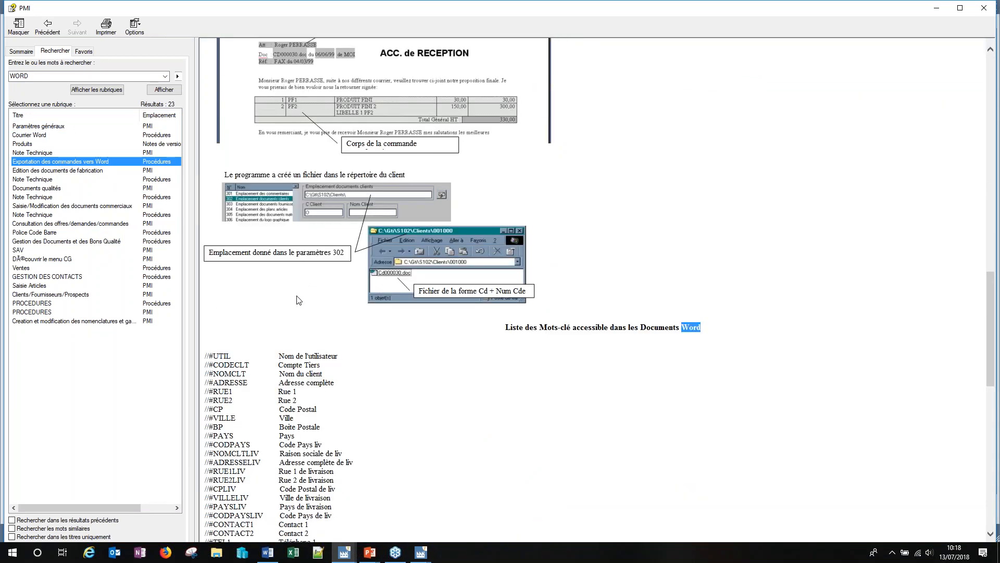
# Step: Examine the help topic's full list of keywords accessible in Word documents, from #UTIL to #PHOTOART
pyautogui.scroll(-2, 258, 299)
pyautogui.moveTo(211, 261); pyautogui.dragTo(369, 529)
pyautogui.scroll(-2, 334, 337)
pyautogui.scroll(-7, 336, 375)
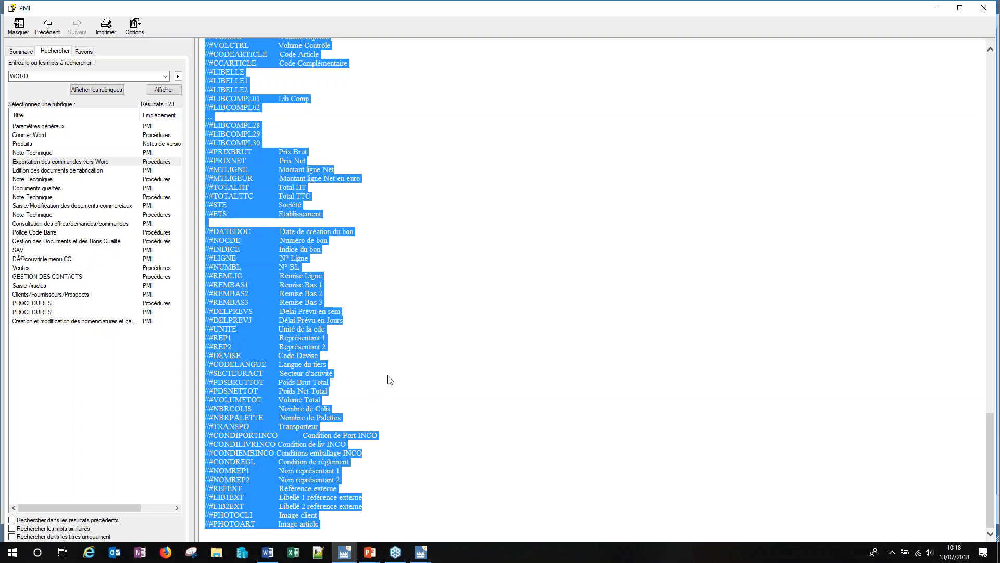
pyautogui.click(397, 402)
pyautogui.scroll(10, 273, 219)
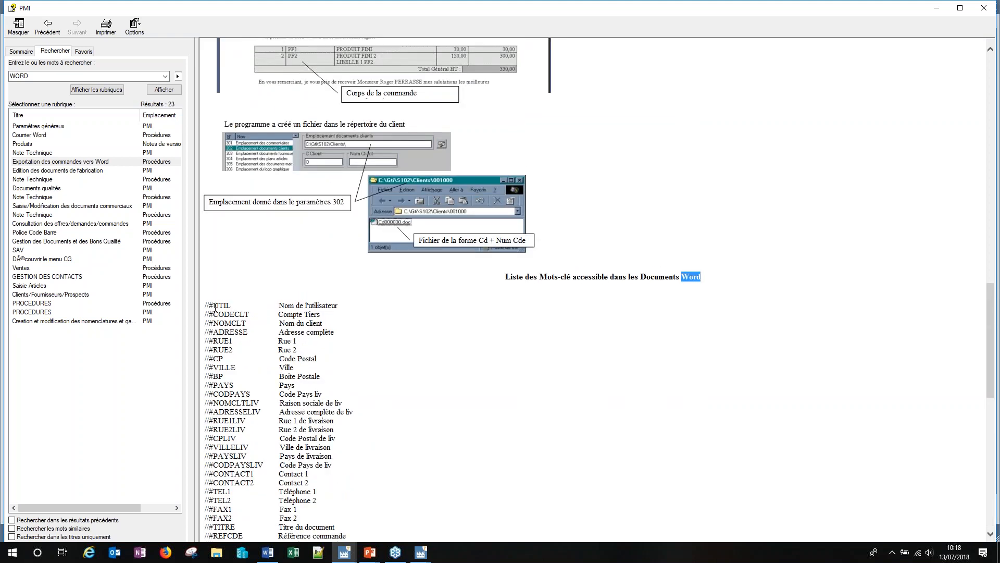
pyautogui.moveTo(209, 306); pyautogui.dragTo(205, 307)
# Step: Open the recent Mod_Word folder in File Explorer
pyautogui.click(219, 555)
pyautogui.rightClick(219, 555)
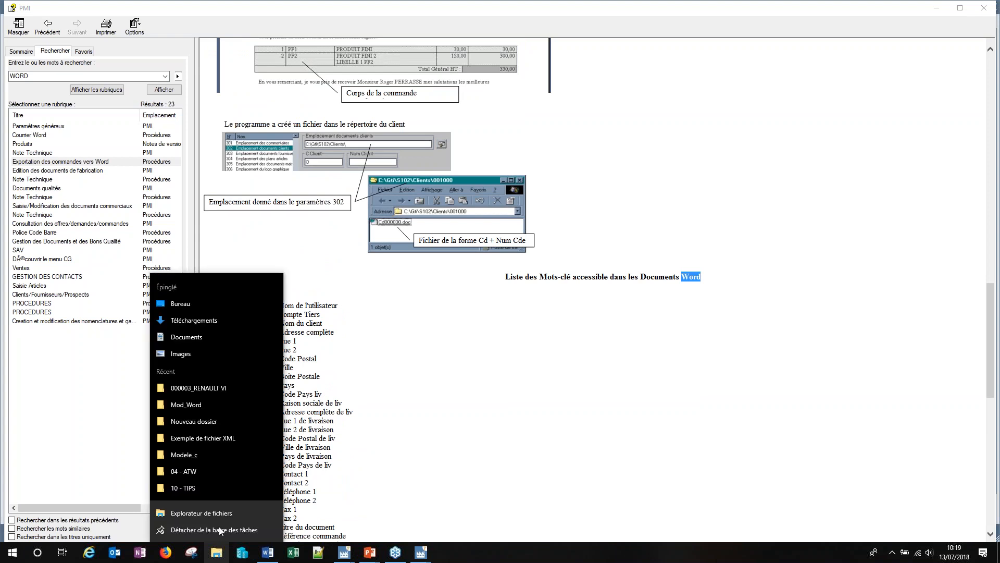
pyautogui.click(196, 398)
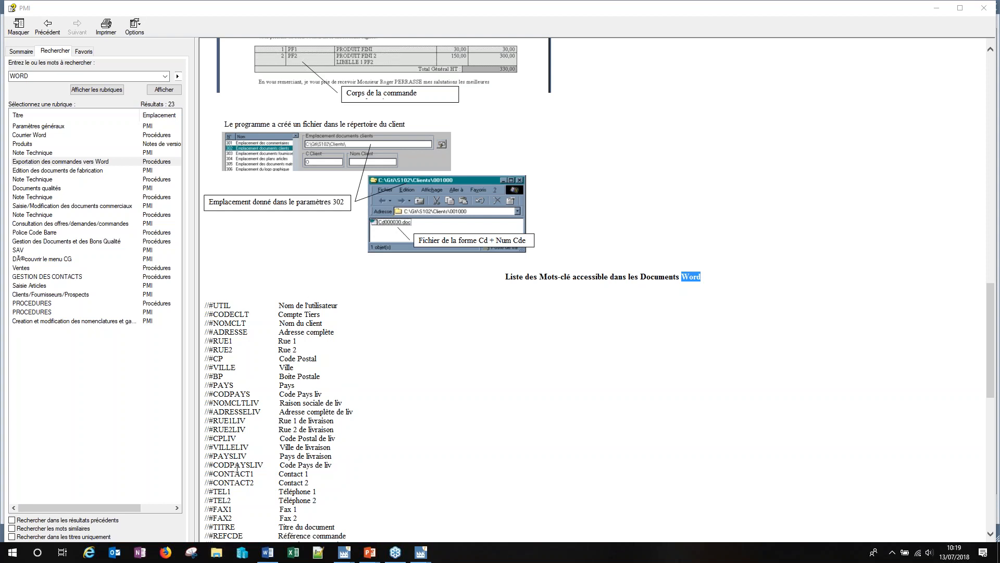
# Step: Browse in File Explorer to the Mod_Word folder on DATATHU (D:) and open the CdeVersWord.dot template
pyautogui.rightClick(217, 553)
pyautogui.click(224, 405)
pyautogui.rightClick(218, 553)
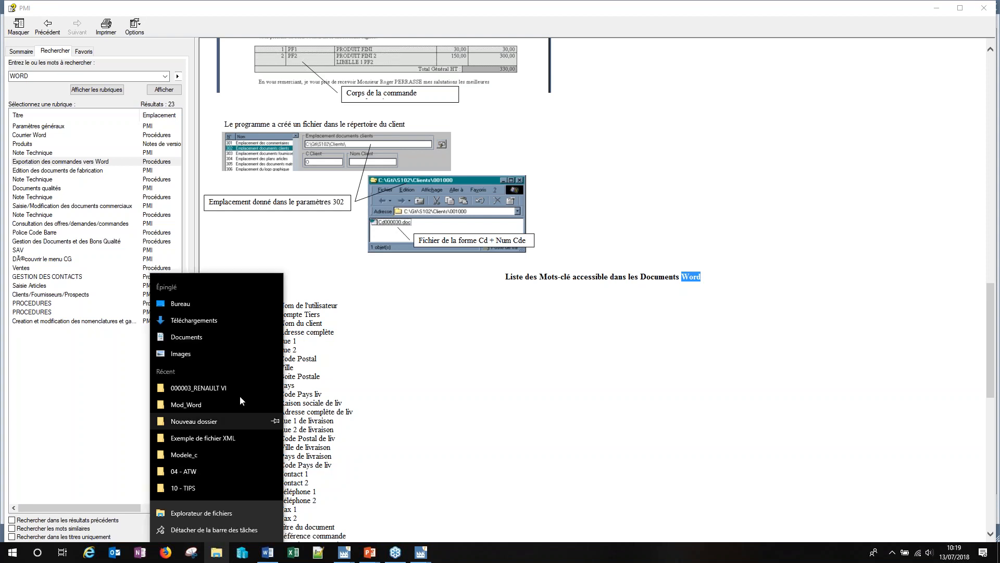
pyautogui.click(225, 518)
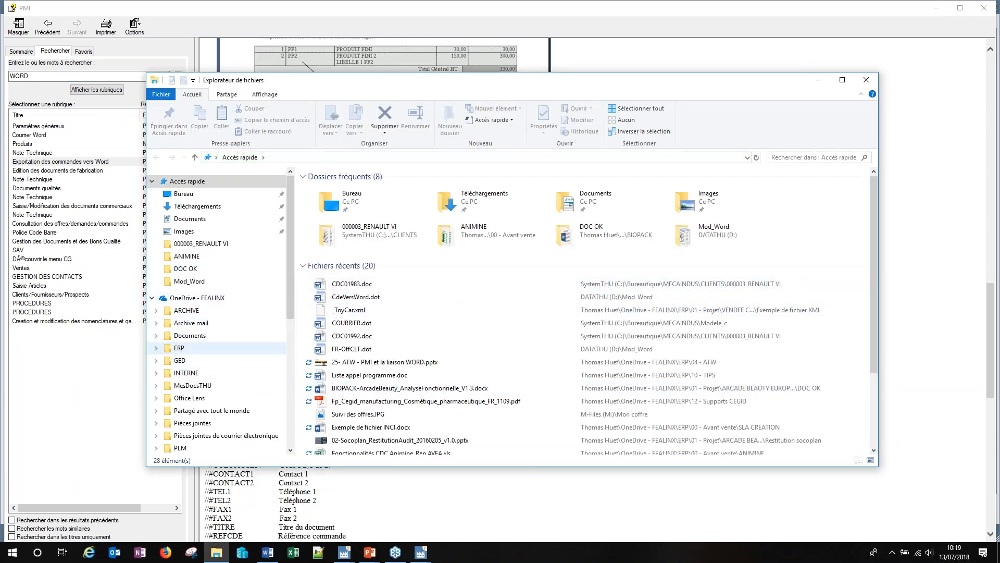
pyautogui.scroll(-2, 218, 447)
pyautogui.click(217, 447)
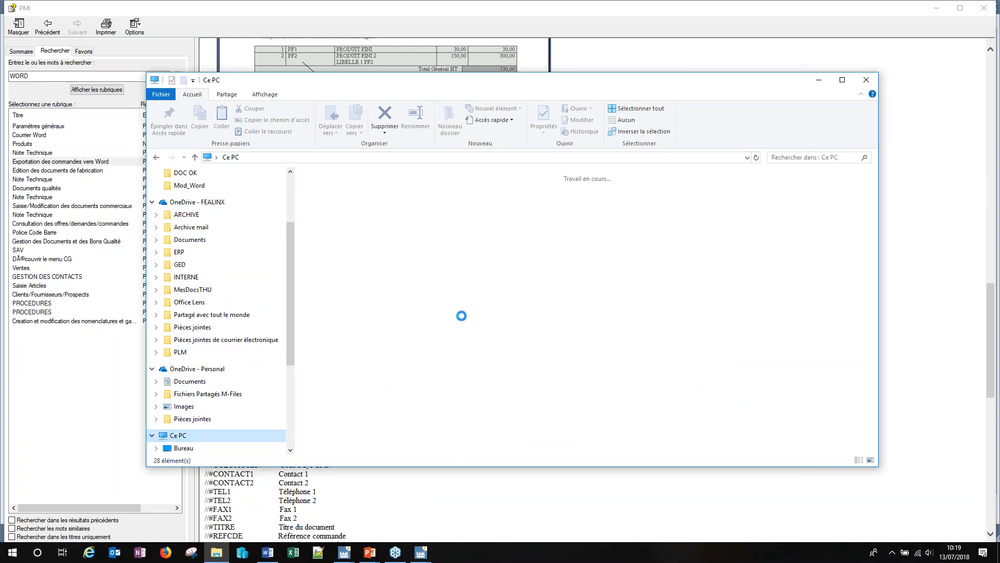
pyautogui.click(472, 279)
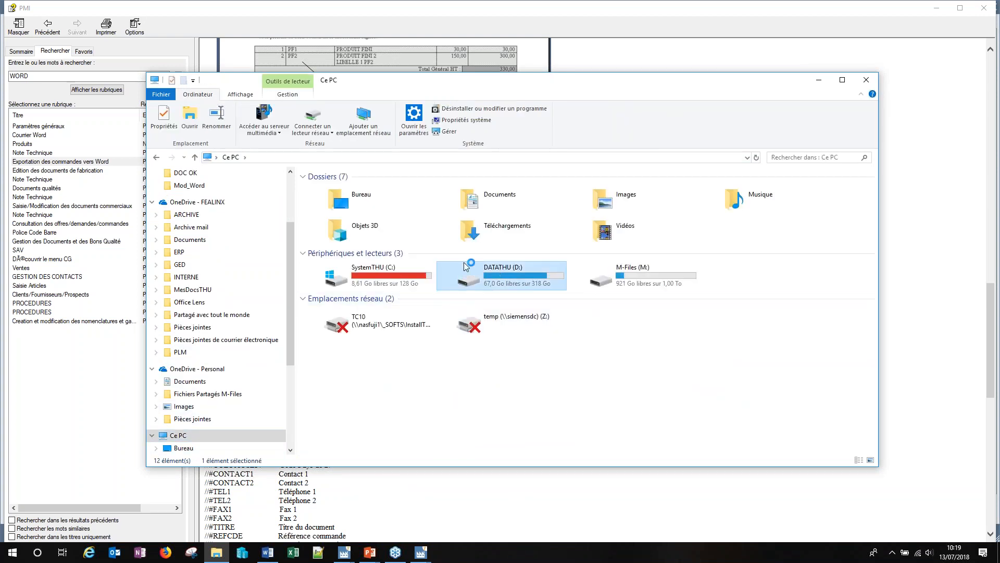
pyautogui.doubleClick(472, 279)
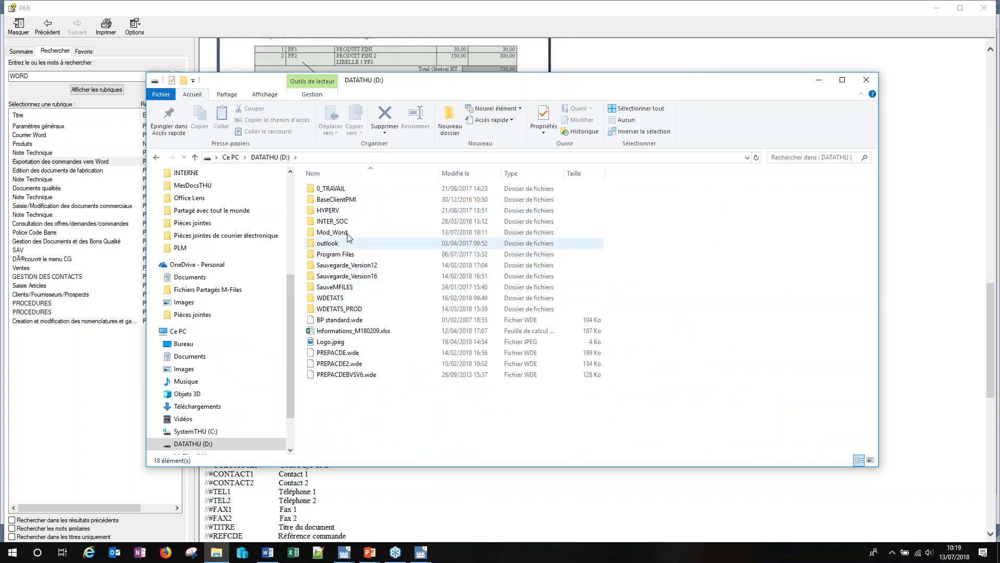
pyautogui.doubleClick(348, 234)
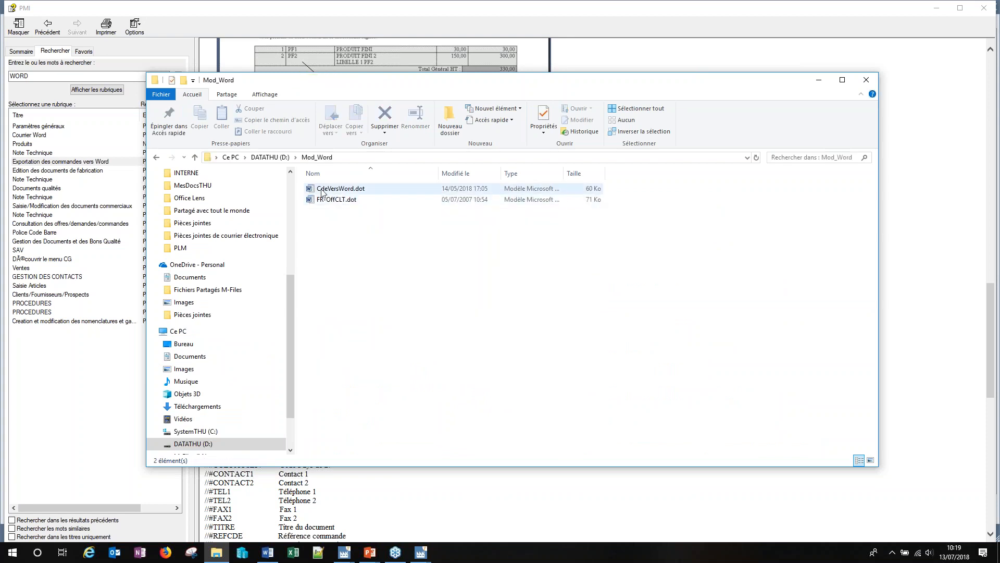
pyautogui.click(326, 190)
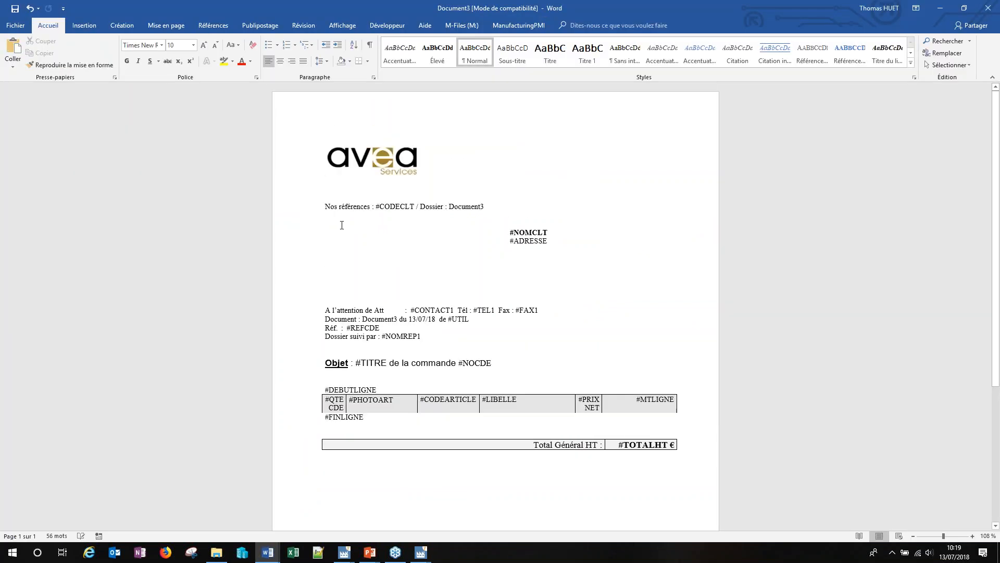
# Step: Examine the keywords placed in the order template, highlighting #CODECLT in the references line and #PHOTOART, #CODEARTICLE and #LIBELLE in the line table
pyautogui.doubleClick(378, 205)
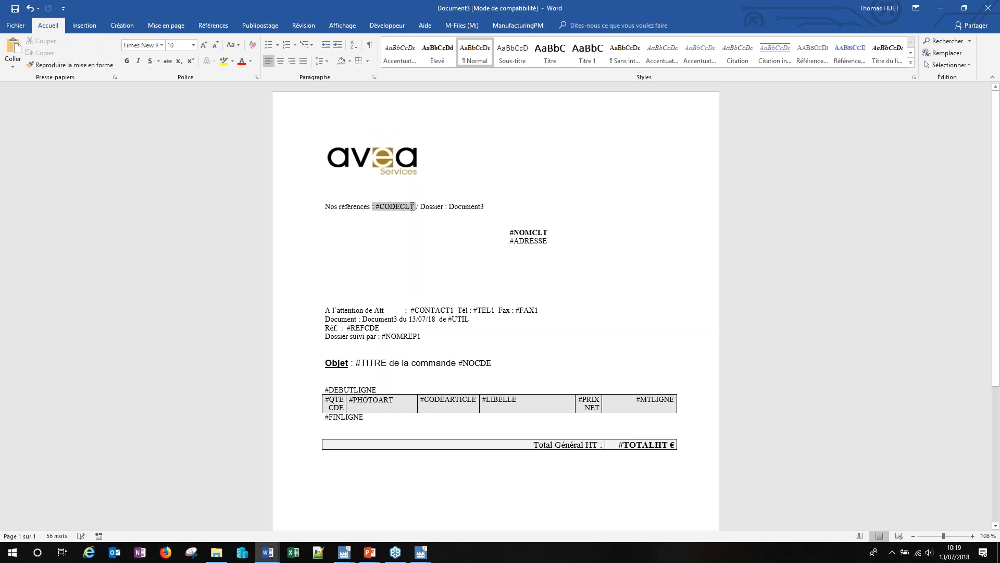
pyautogui.click(413, 251)
pyautogui.moveTo(394, 400); pyautogui.dragTo(349, 399)
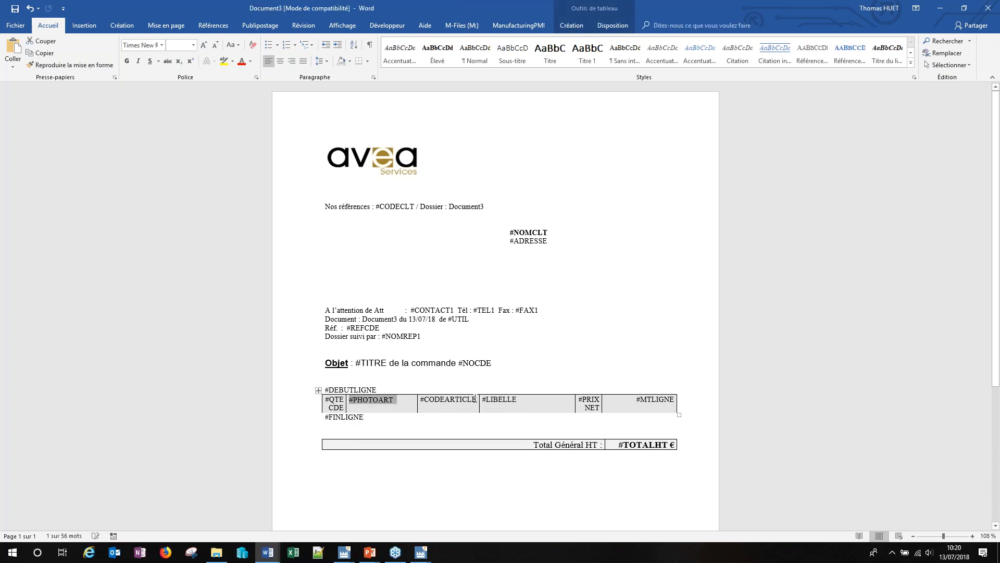
pyautogui.moveTo(478, 399); pyautogui.dragTo(420, 400)
pyautogui.moveTo(522, 399); pyautogui.dragTo(482, 399)
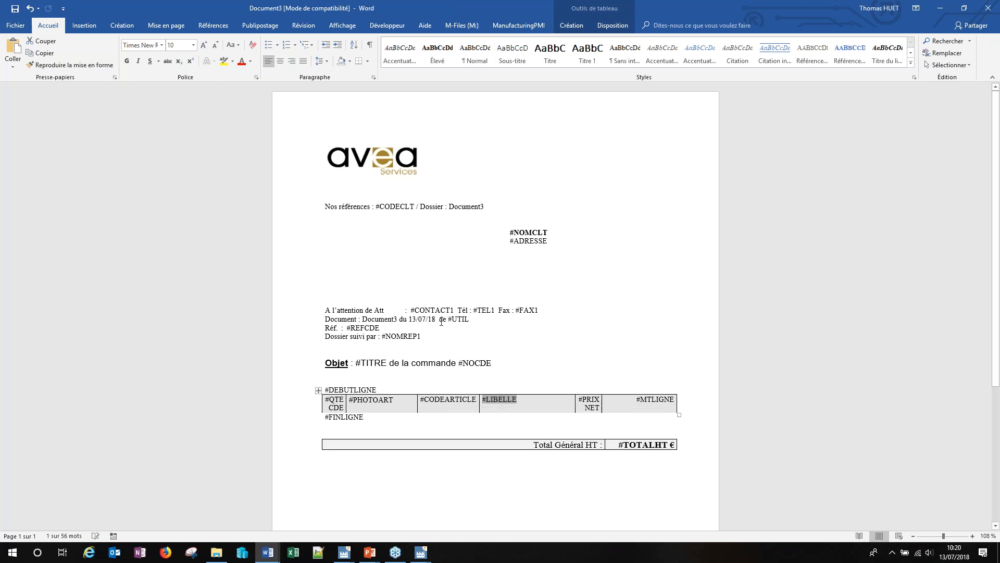
pyautogui.click(326, 285)
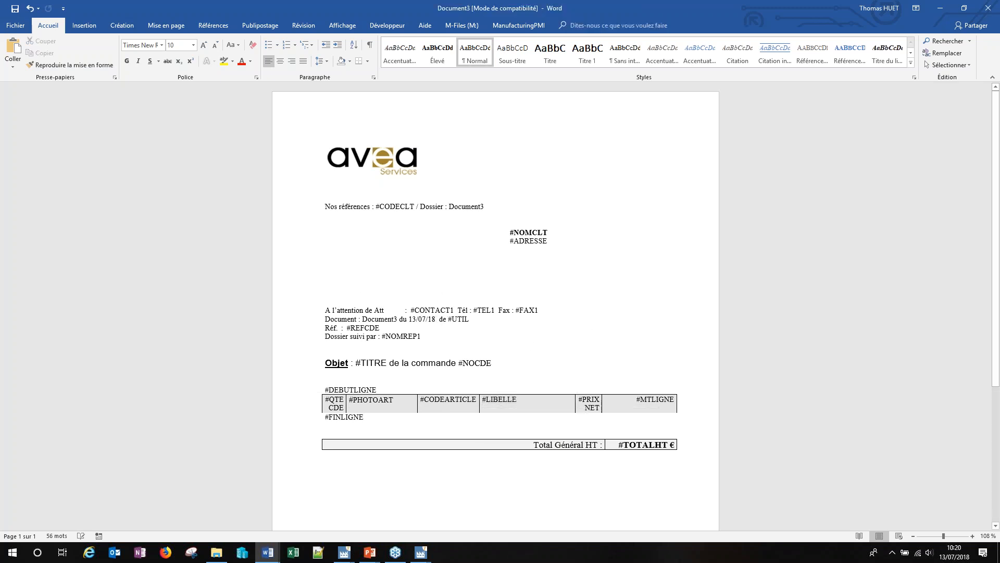
pyautogui.write('fghfhfhf')
pyautogui.hotkey('ctrl', 'z')
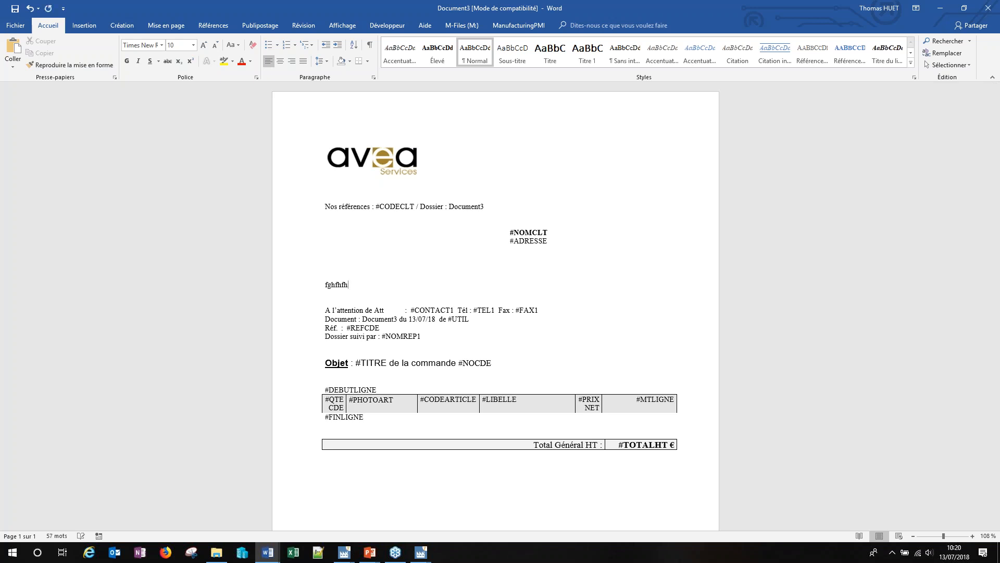
pyautogui.press('BackSpace')
pyautogui.press('BackSpace')
pyautogui.press('BackSpace')
pyautogui.press('BackSpace')
pyautogui.press('BackSpace')
# Step: Consult the keyword examples in the slide show and insert #RUE1LIV in the Word document, on the empty line above the "A l'attention de" block
pyautogui.moveTo(426, 556)
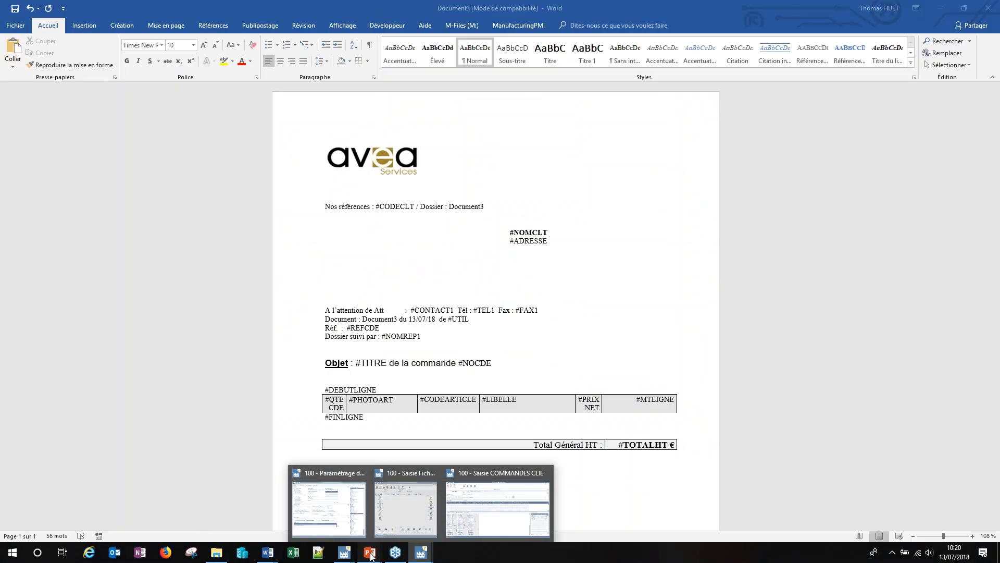
pyautogui.moveTo(369, 551)
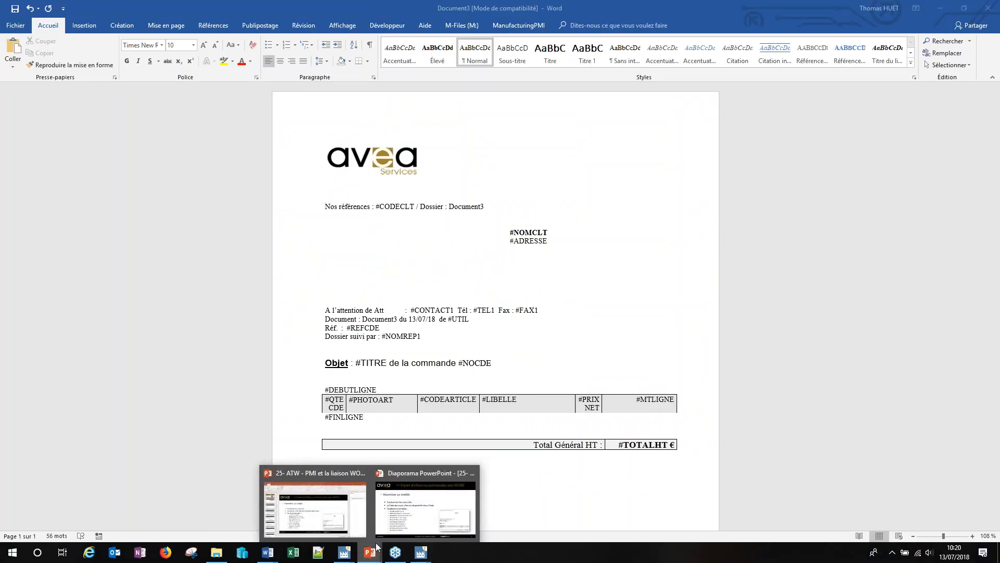
pyautogui.click(407, 518)
pyautogui.click(245, 364)
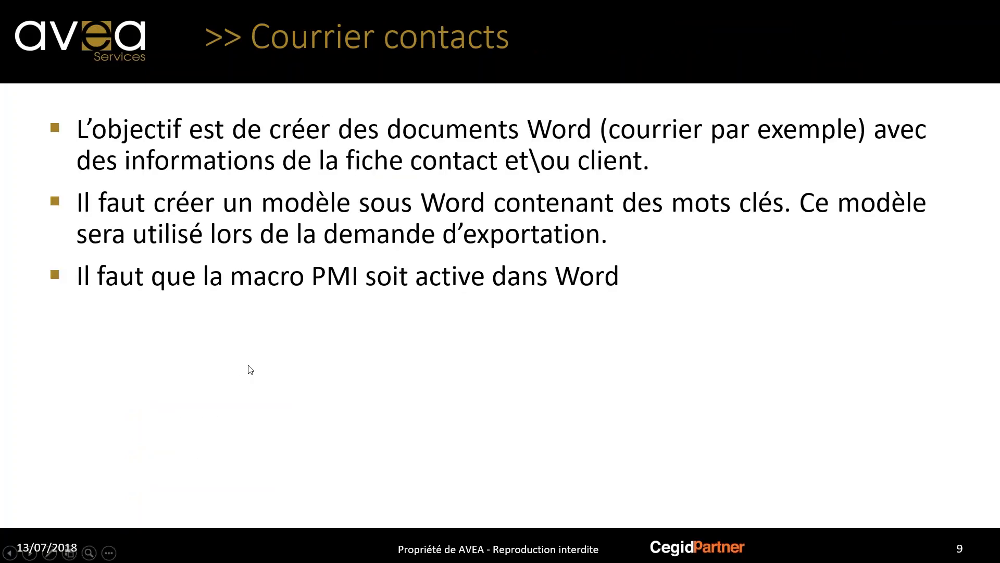
pyautogui.scroll(1, 248, 365)
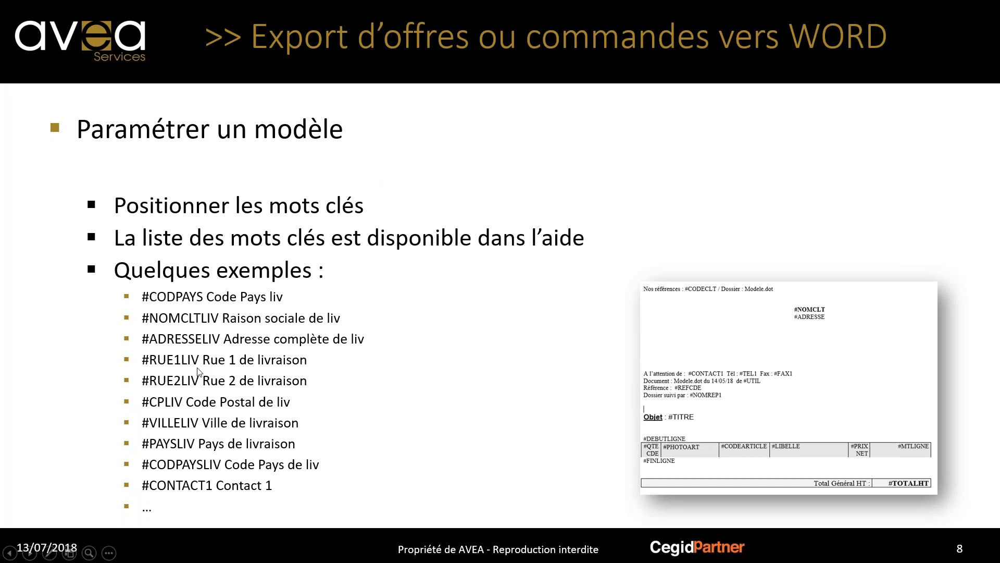
pyautogui.hotkey('alt', 'Tab')
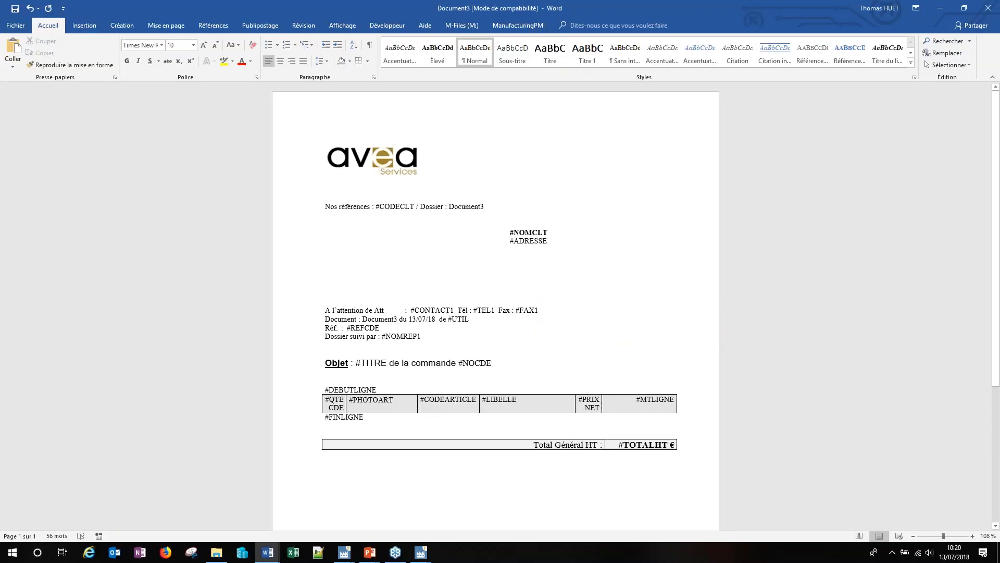
pyautogui.write('#R')
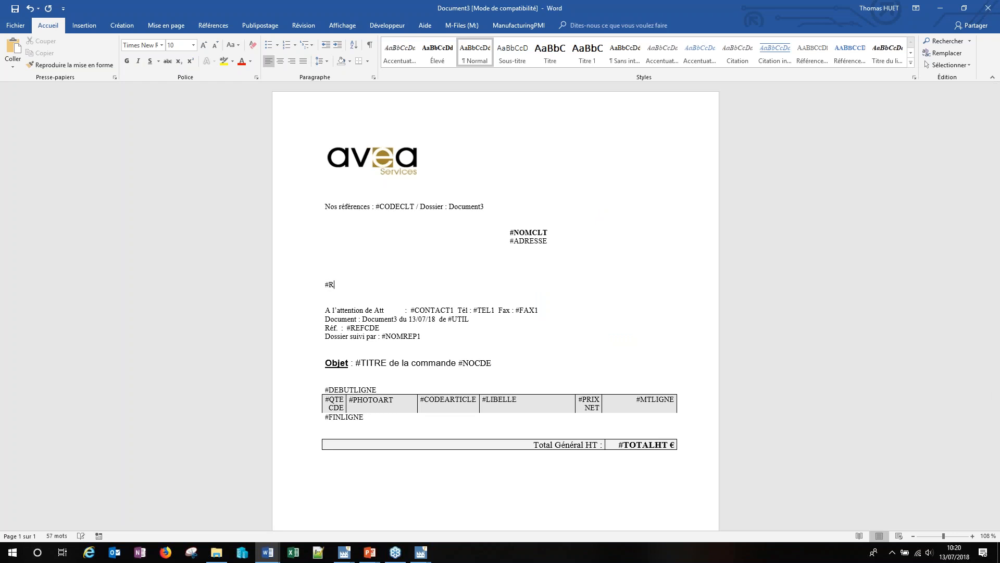
pyautogui.write('UE1LIV')
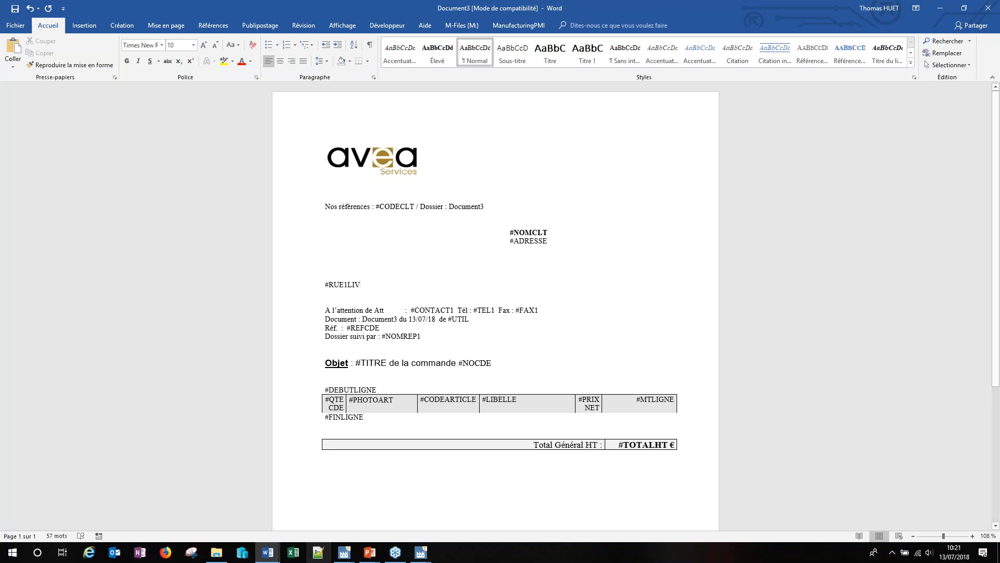
# Step: Switch to the PowerPoint slide show and advance to the first "Courrier contacts" slide
pyautogui.moveTo(350, 556)
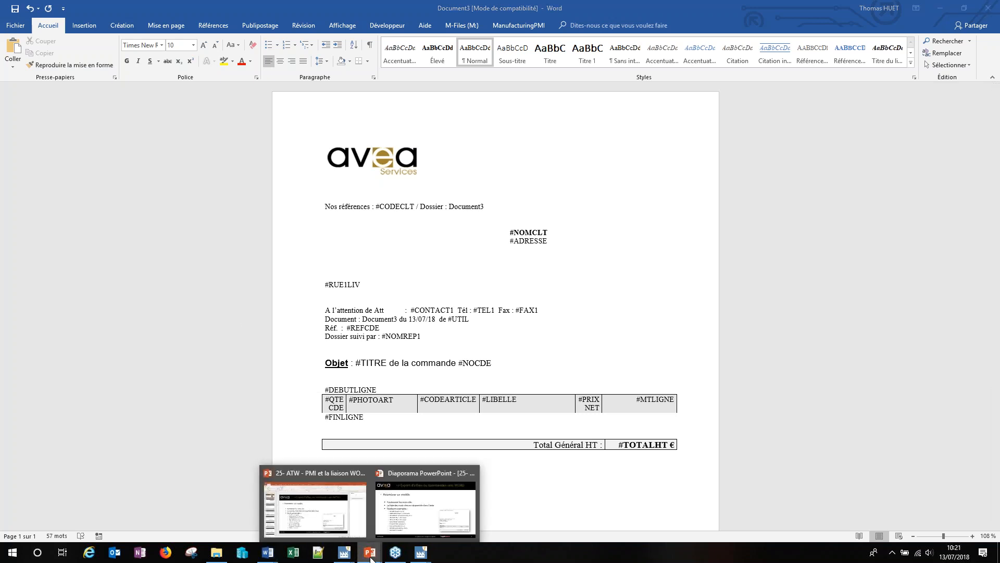
pyautogui.click(396, 521)
pyautogui.click(321, 357)
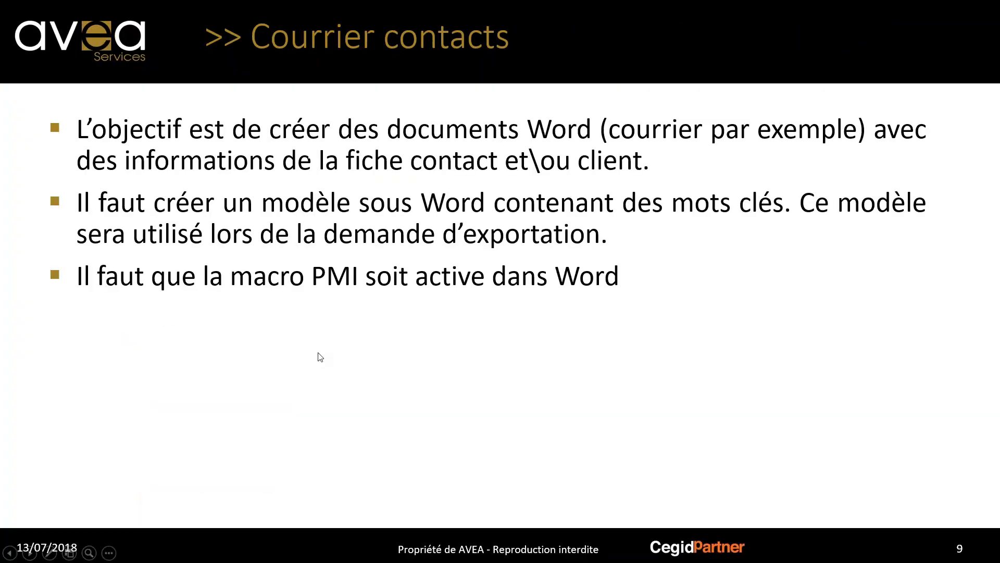
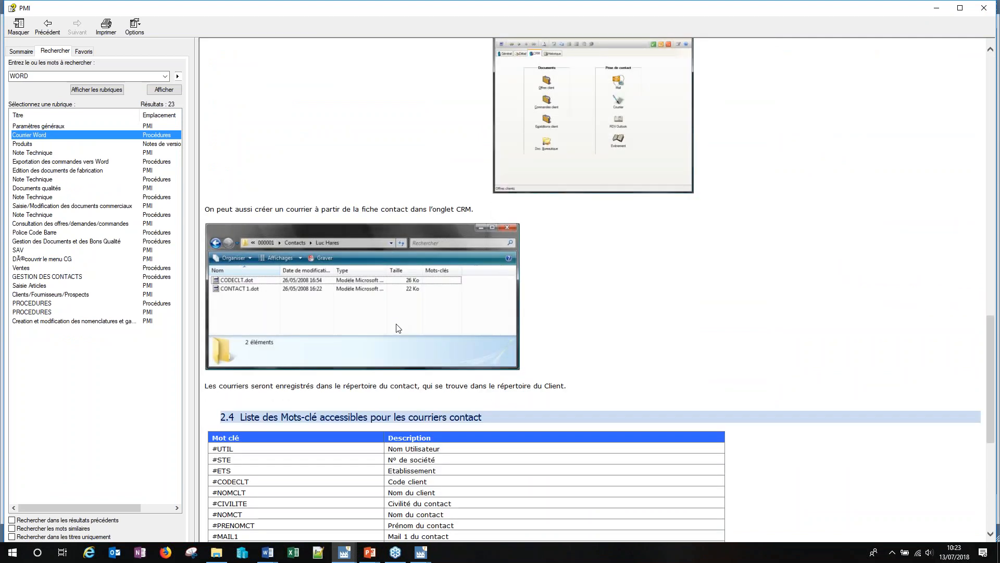
# Step: Examine the help's keyword list for contact letters, and advance the PowerPoint slide show to the "Courrier contacts" slide about configuring a template
pyautogui.moveTo(224, 126); pyautogui.dragTo(531, 518)
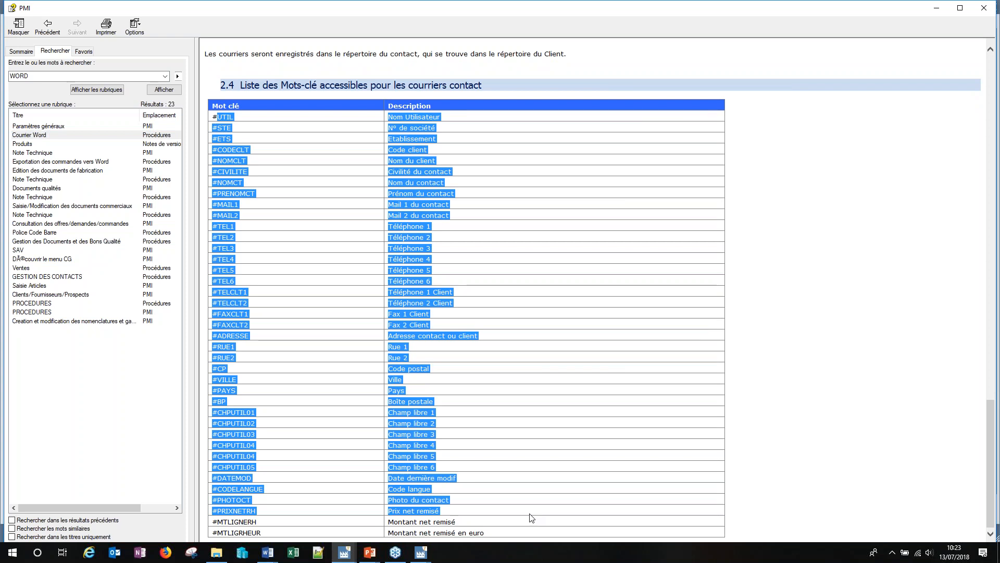
pyautogui.click(368, 552)
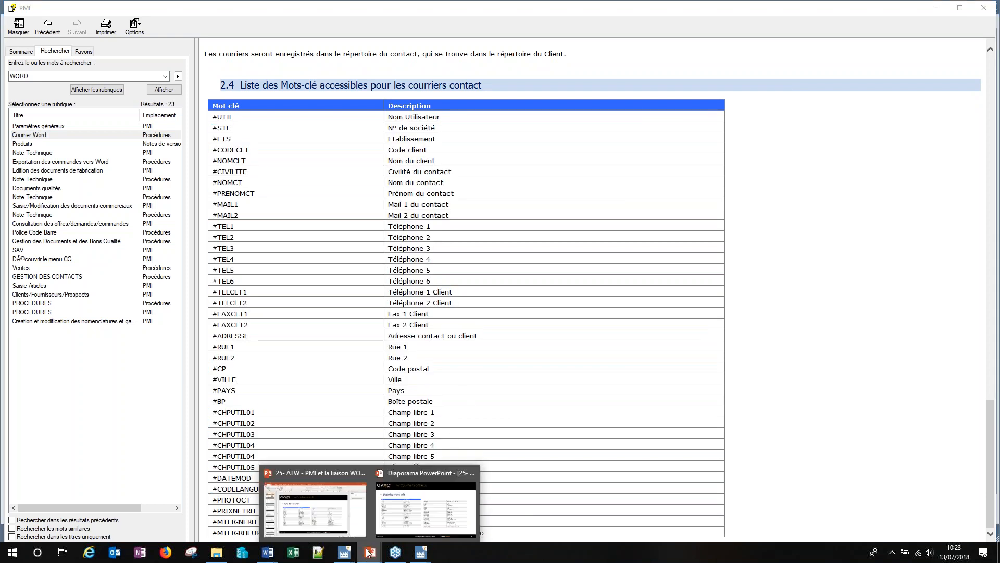
pyautogui.click(394, 513)
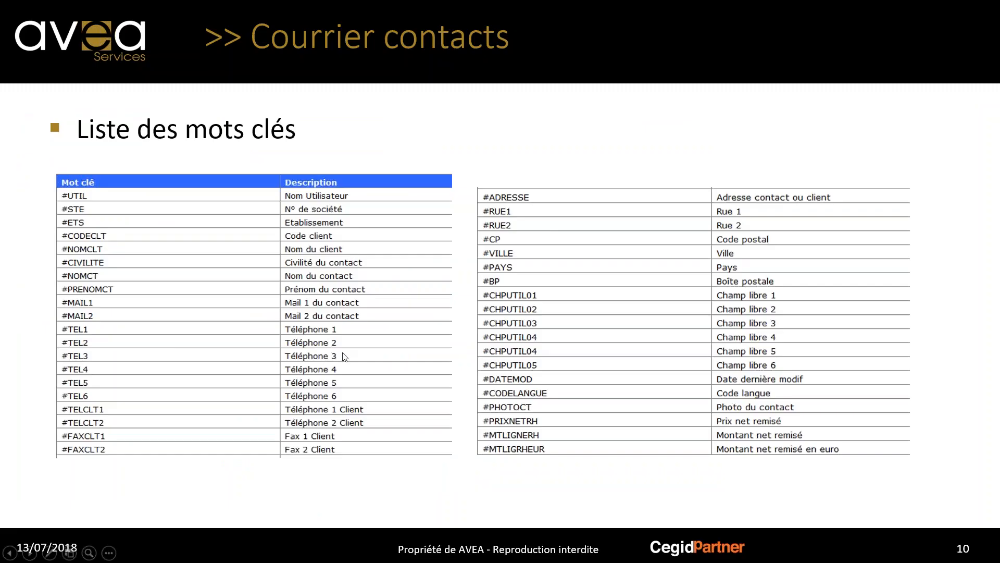
pyautogui.click(313, 356)
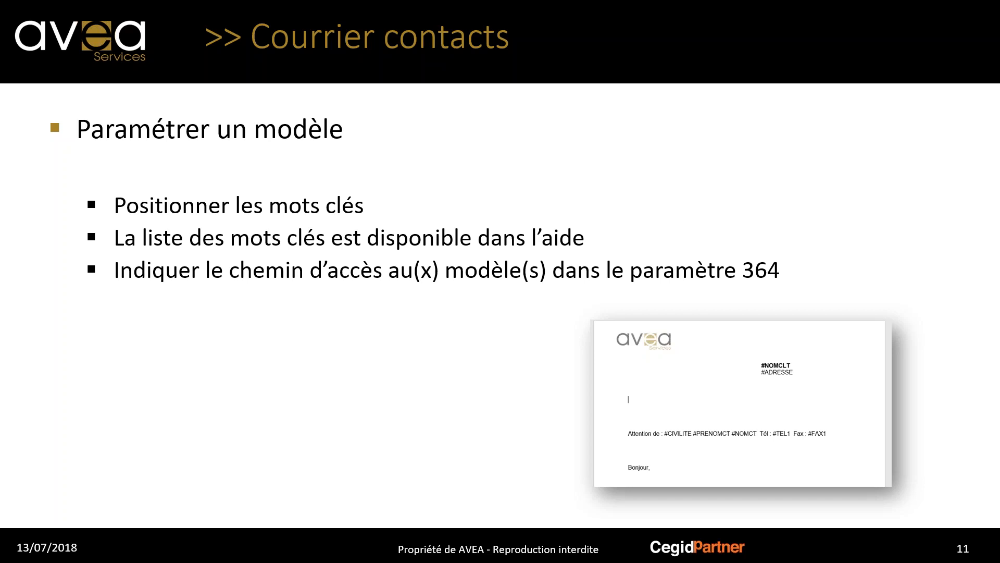
# Step: Switch to ManufacturingPMI, open the general parameters and go to parameter 364, Modèles Word pour Contacts
pyautogui.hotkey('alt', 'Tab')
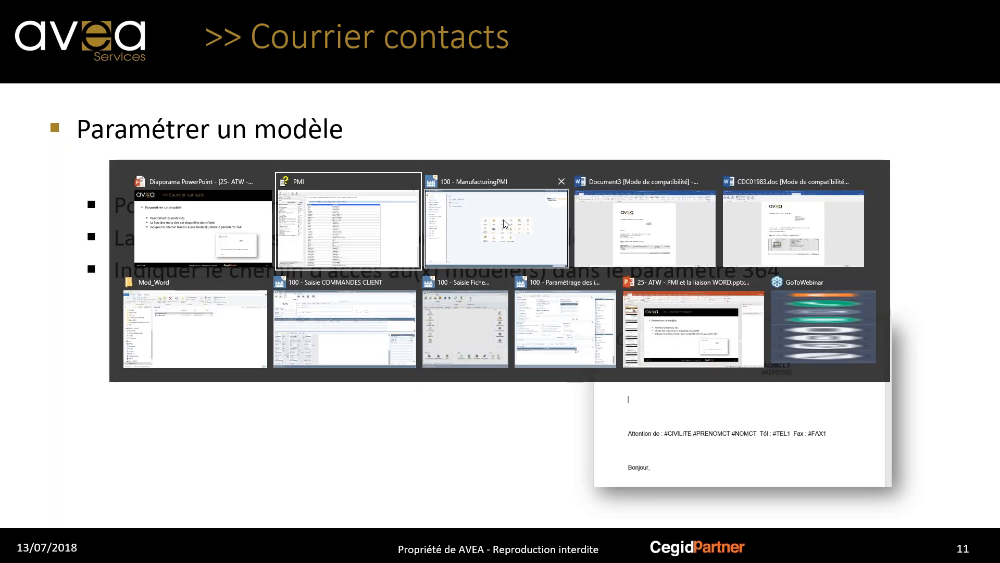
pyautogui.click(516, 225)
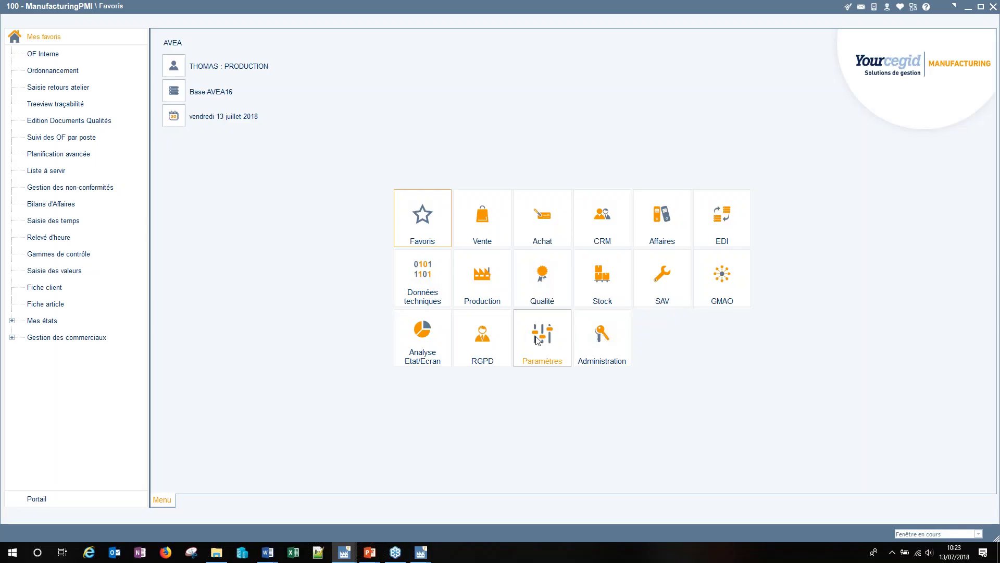
pyautogui.click(523, 328)
pyautogui.click(60, 54)
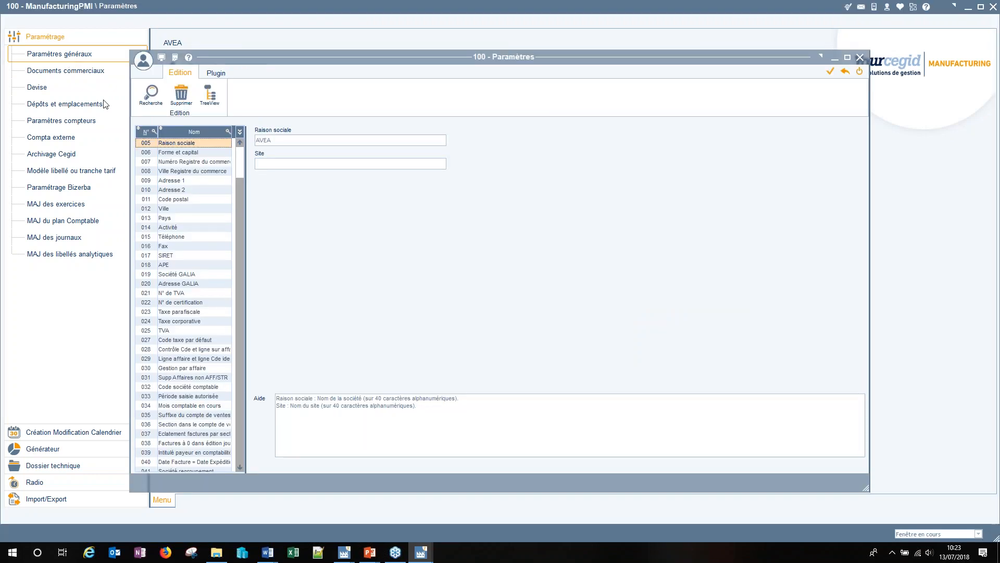
pyautogui.write('364')
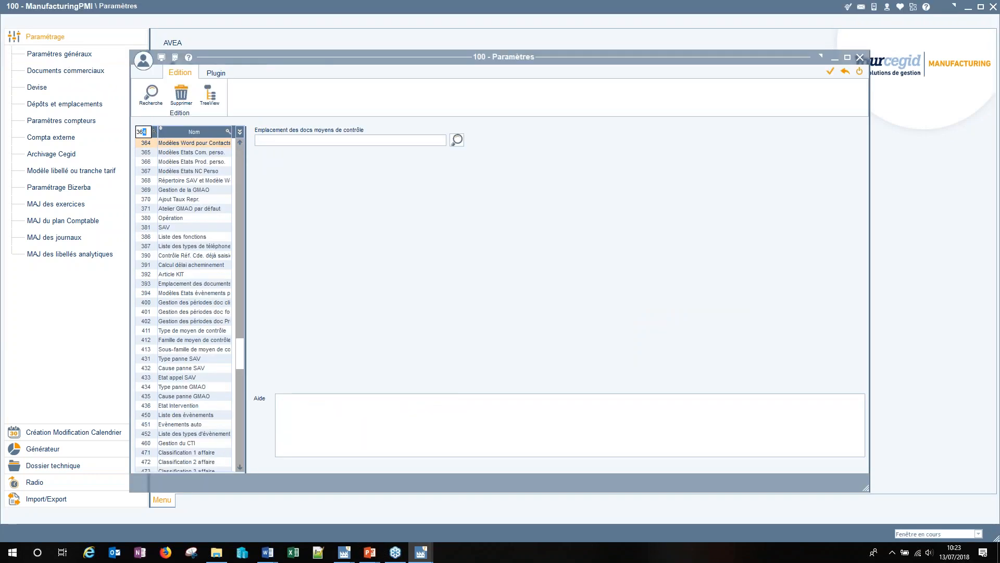
# Step: Copy the contact template path C:\BUREAUTIQUE\MECAINDUS\Modele_c from parameter 364 and open that folder in File Explorer
pyautogui.click(365, 139)
pyautogui.hotkey('ctrl', 'c')
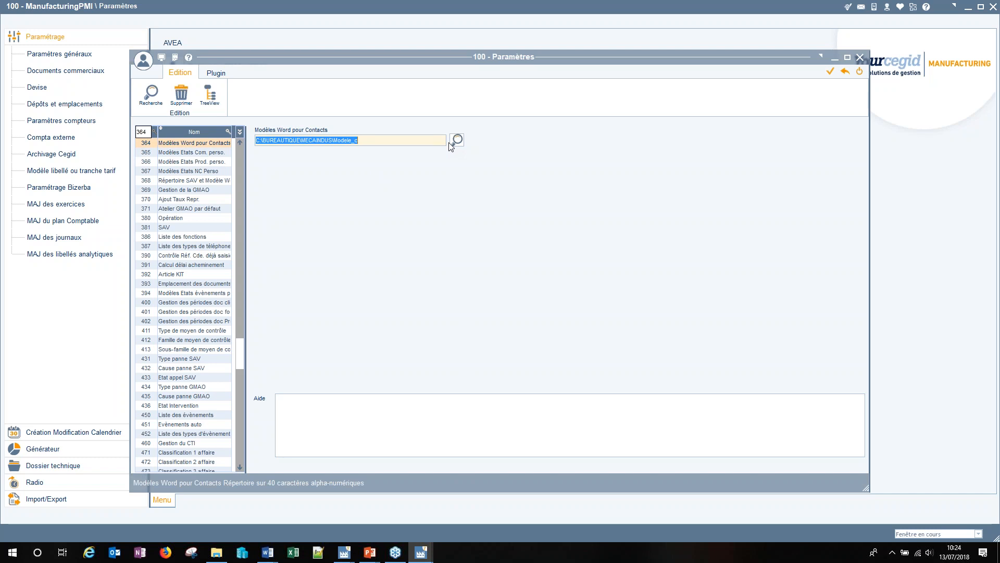
pyautogui.click(216, 553)
pyautogui.click(349, 155)
pyautogui.hotkey('ctrl', 'v')
pyautogui.press('Return')
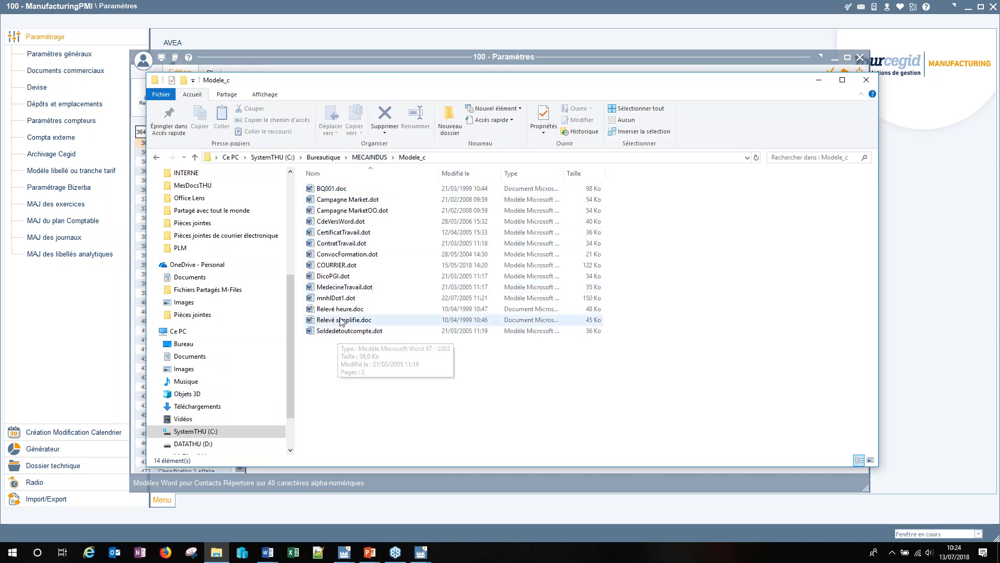
# Step: Open the COURRIER.dot template in Word and highlight its letter content from the contact keywords down to the signature
pyautogui.click(344, 265)
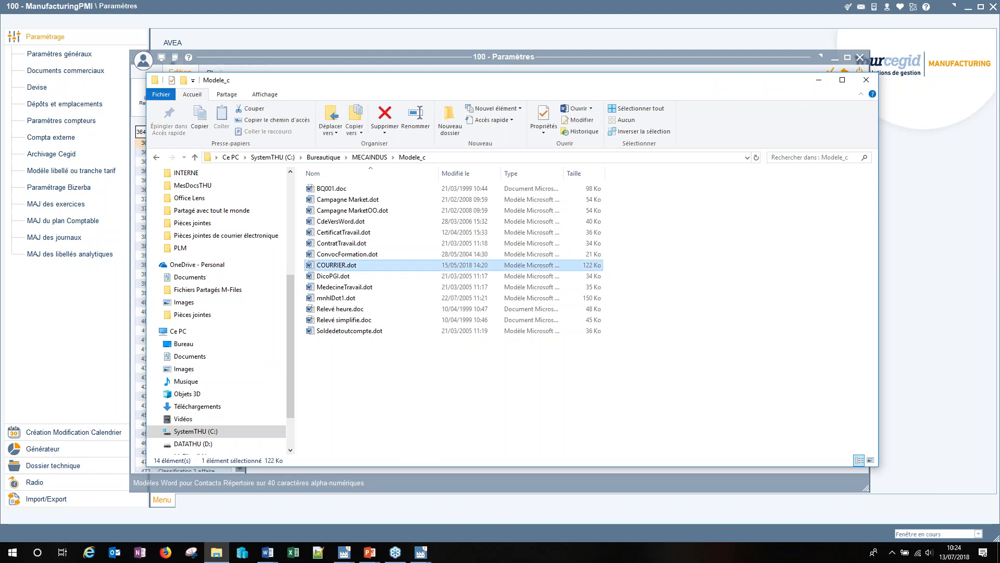
pyautogui.hotkey('alt', 'Tab')
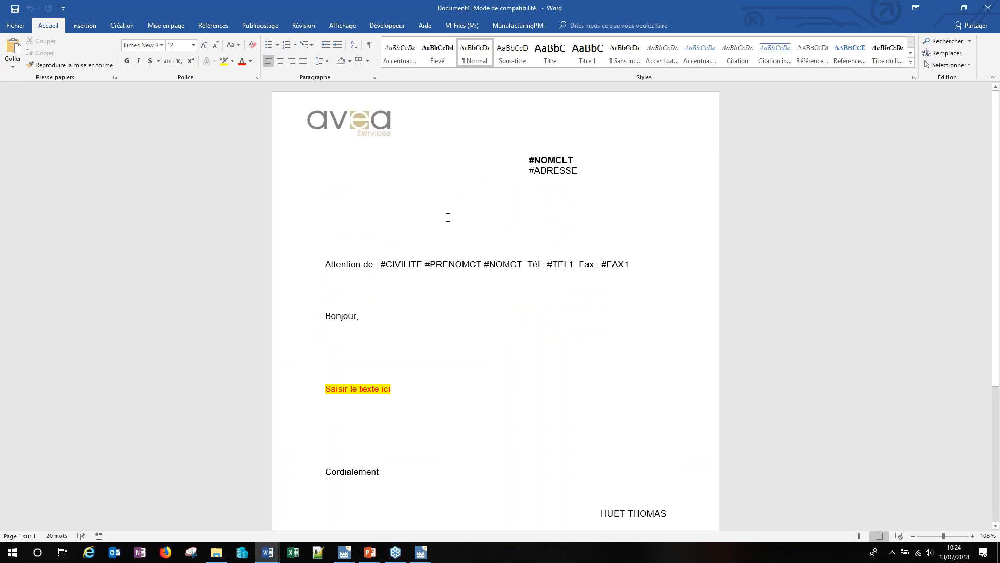
pyautogui.moveTo(524, 161); pyautogui.dragTo(672, 497)
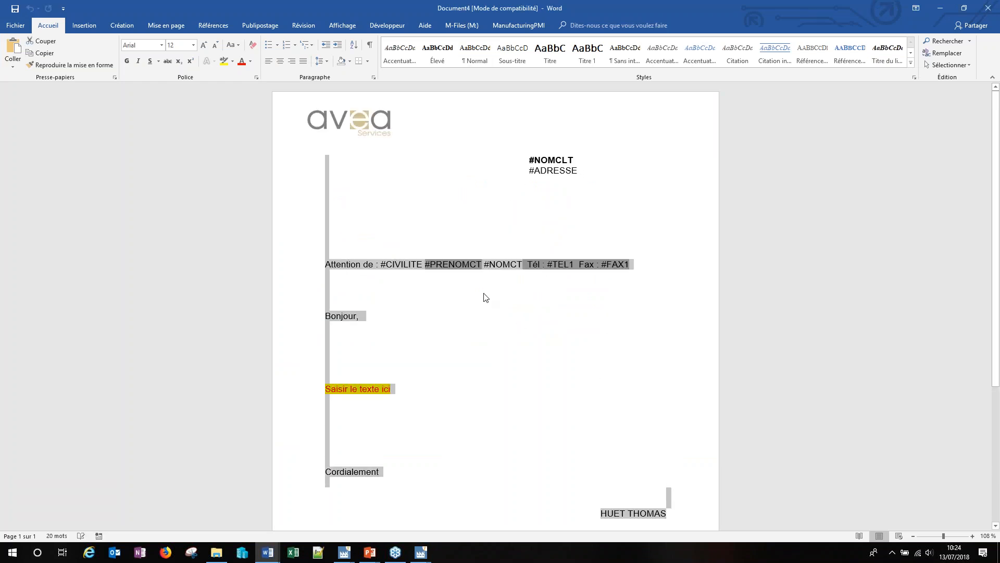
# Step: Highlight the "Saisir le texte ici" placeholder in the contact letter template, and close that template document
pyautogui.click(372, 358)
pyautogui.doubleClick(366, 317)
pyautogui.click(386, 389)
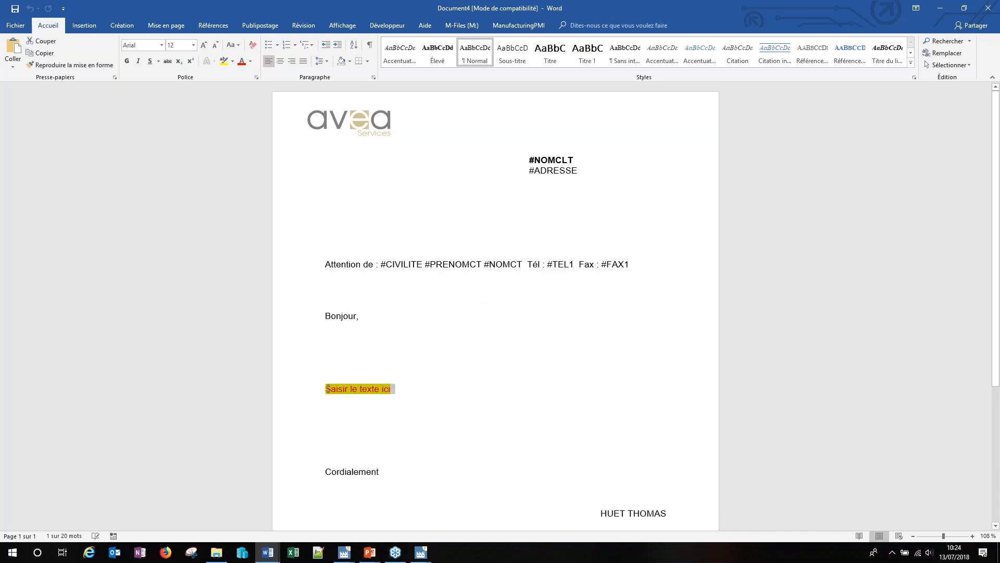
pyautogui.click(465, 359)
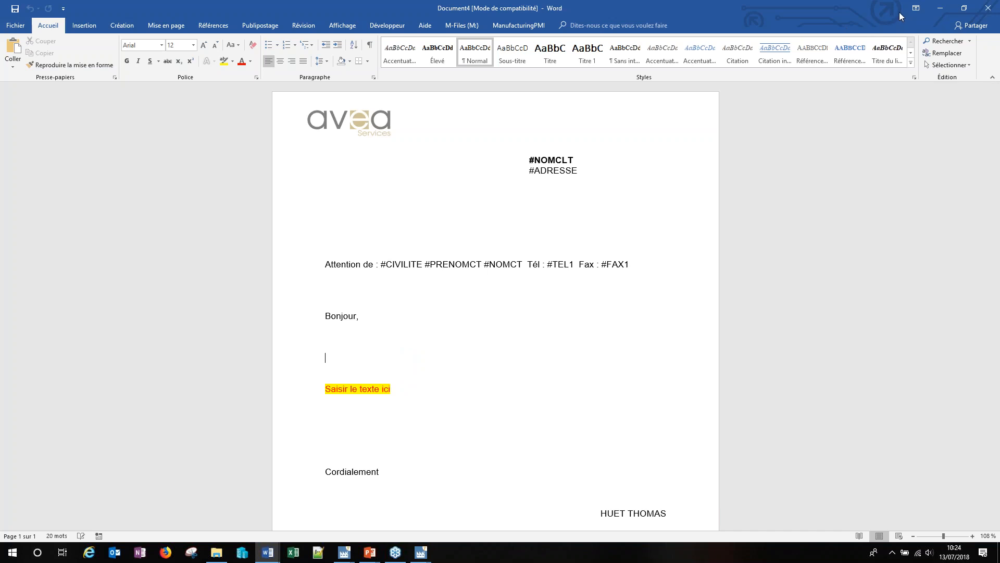
pyautogui.click(987, 9)
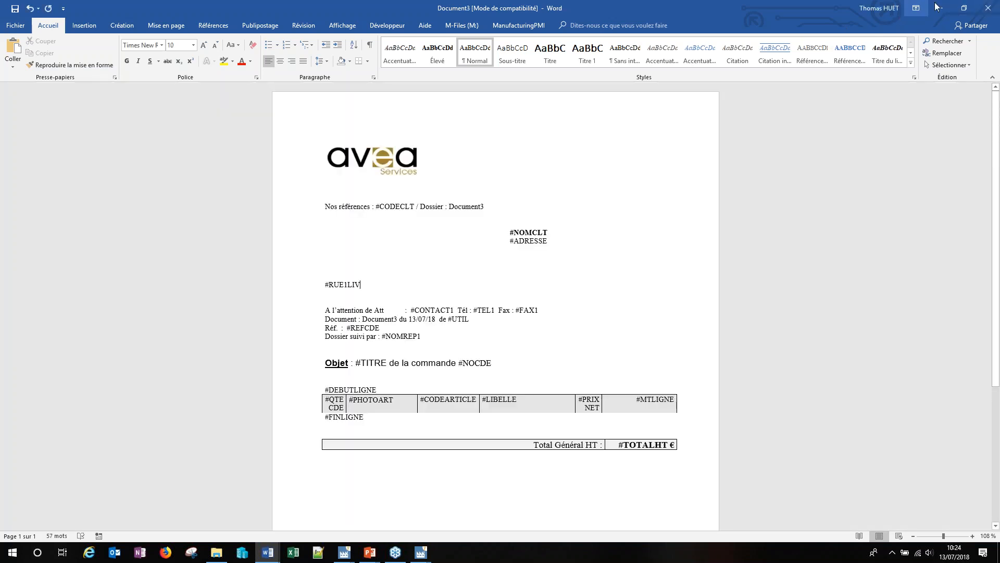
# Step: Close the order template document Document3 without saving its changes
pyautogui.click(988, 8)
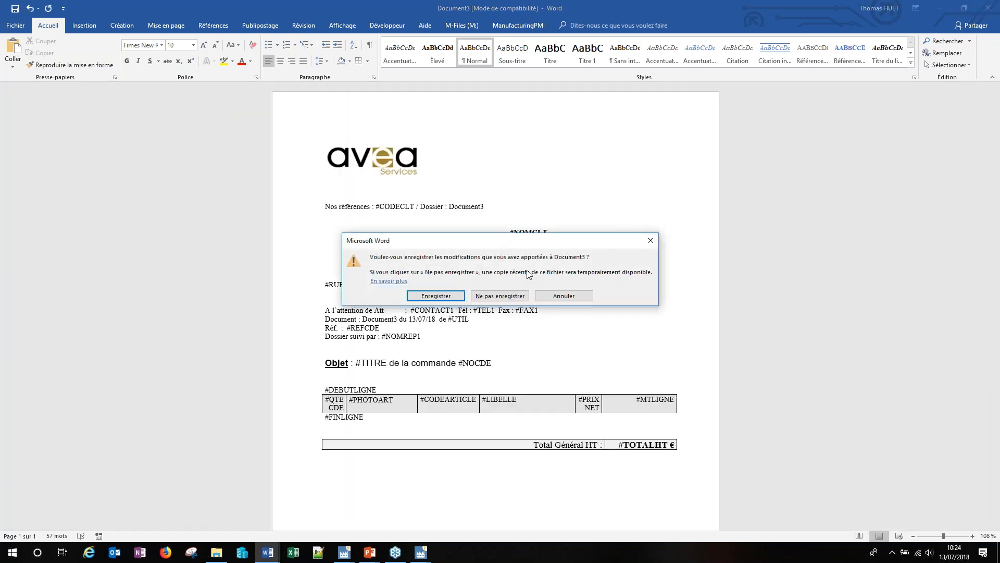
pyautogui.click(563, 296)
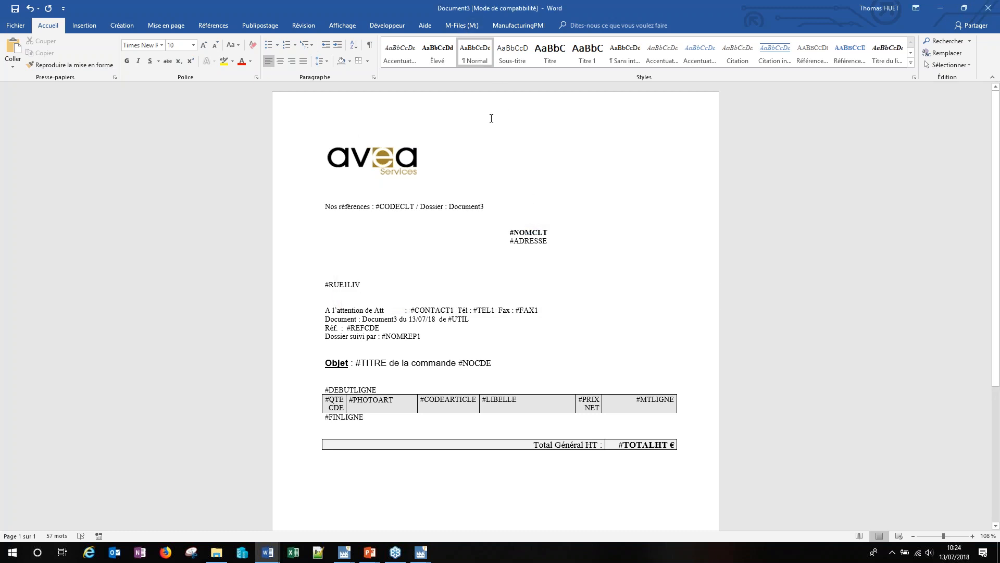
pyautogui.click(461, 26)
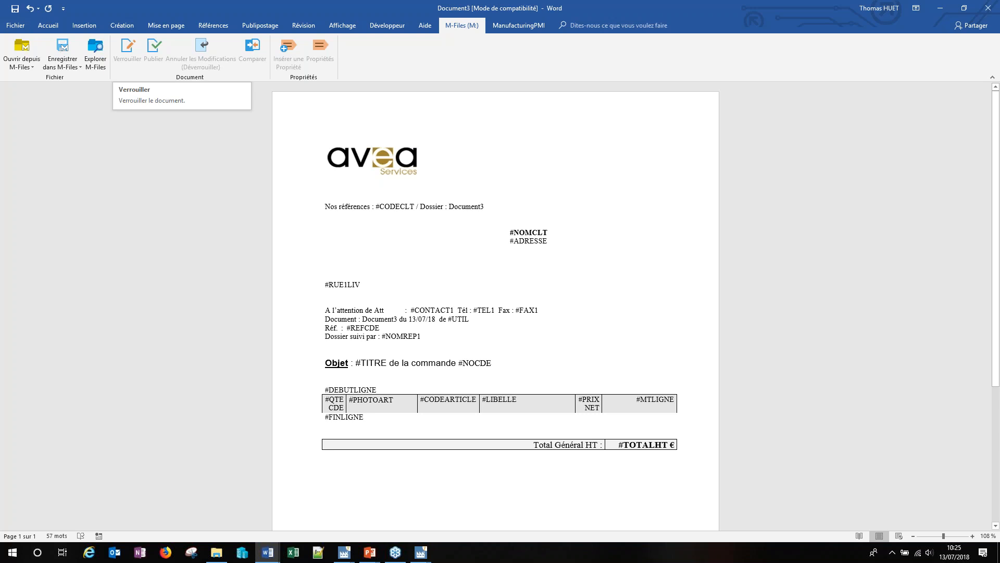
pyautogui.click(988, 7)
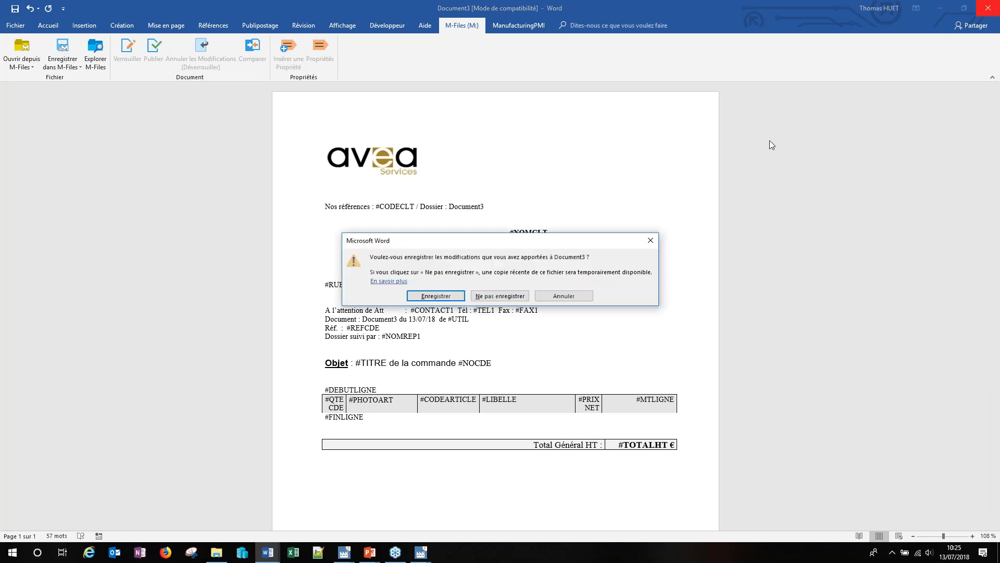
pyautogui.click(512, 294)
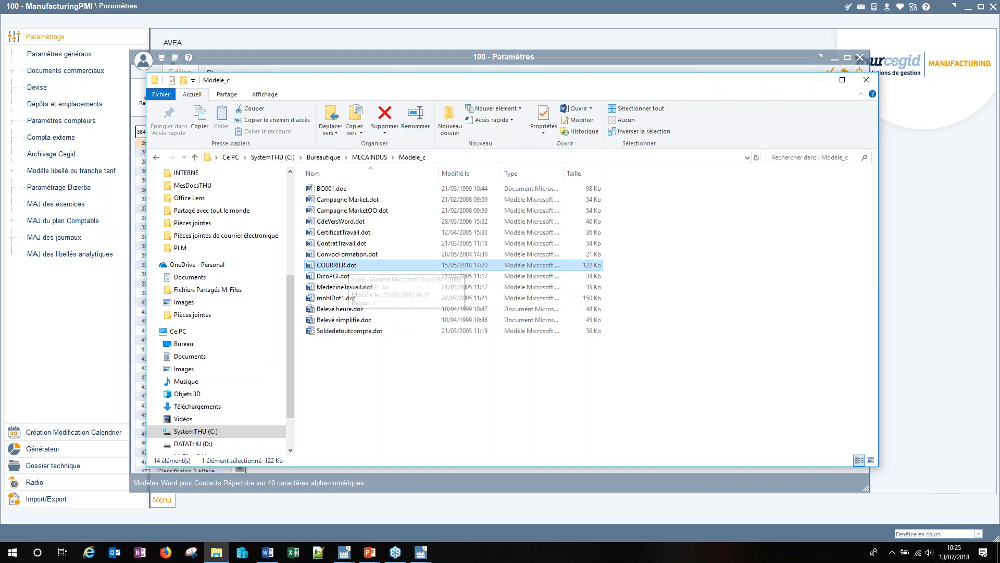
# Step: Close the ManufacturingPMI parameters window and the Modele_c folder window
pyautogui.click(441, 69)
pyautogui.hotkey('alt', 'Tab')
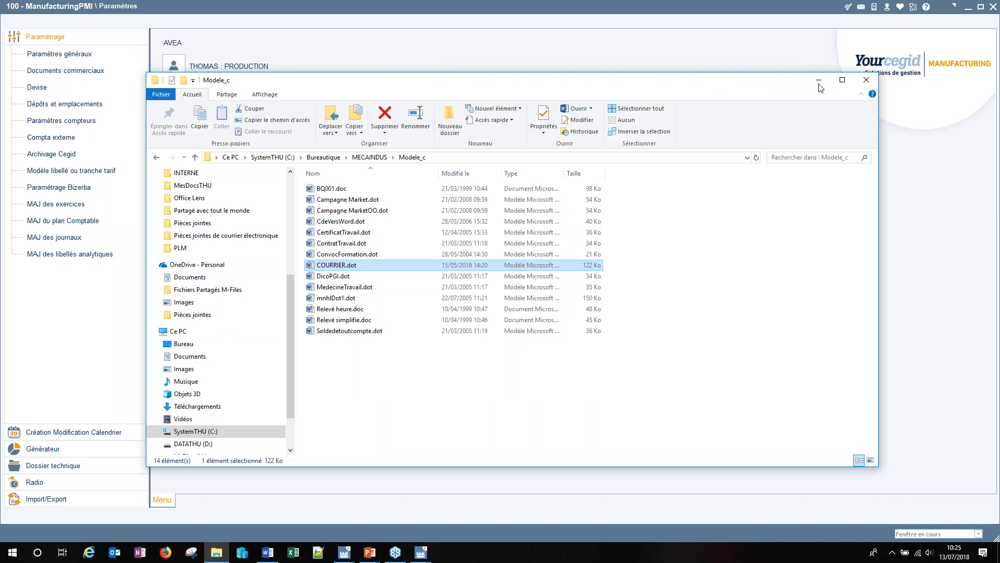
pyautogui.click(866, 80)
# Step: Switch to the RENAULT VI client record, list its contacts, and write a letter to the "Chargé d'affaires" contact using the COURRIER template
pyautogui.moveTo(423, 553)
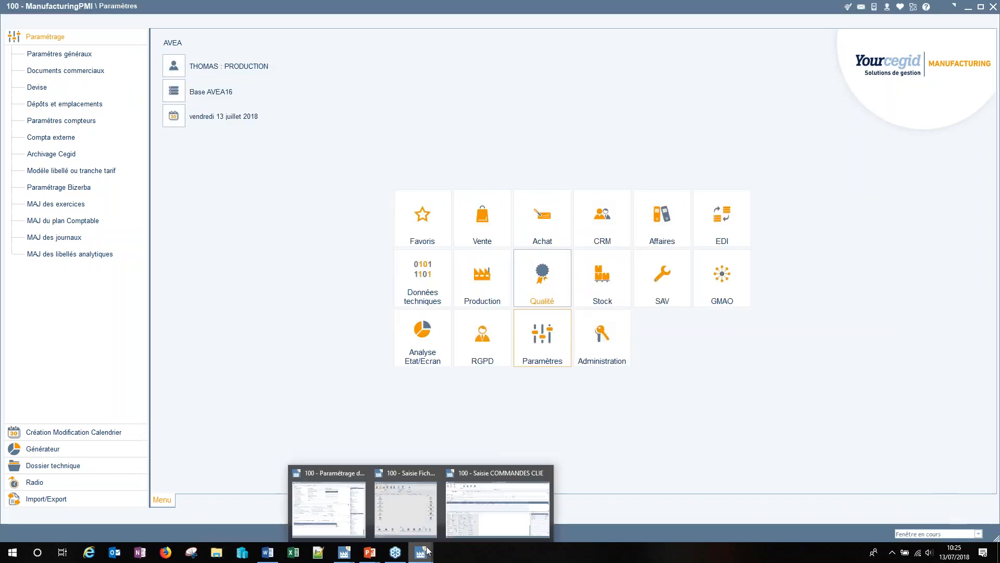
pyautogui.click(425, 503)
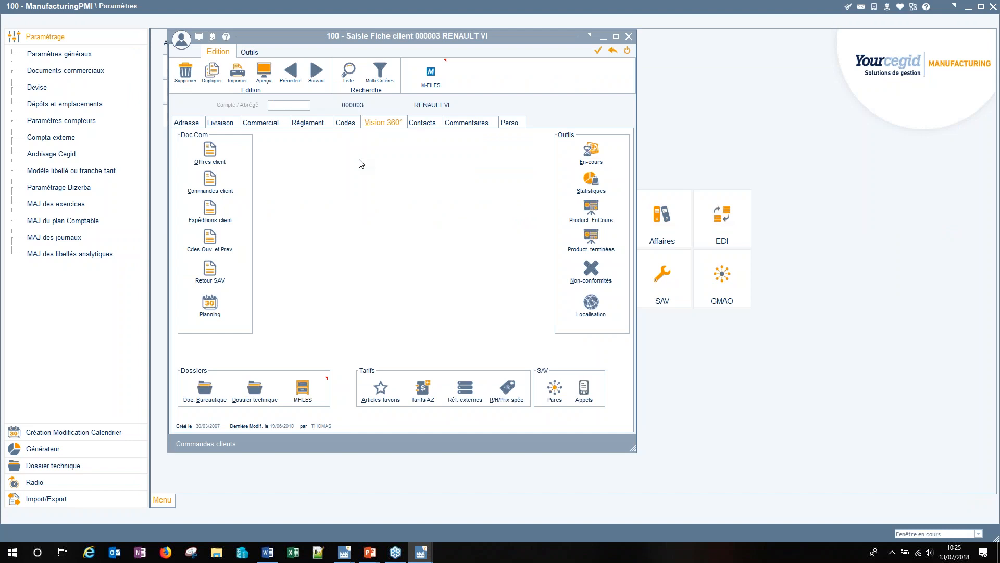
pyautogui.press('Escape')
pyautogui.click(429, 124)
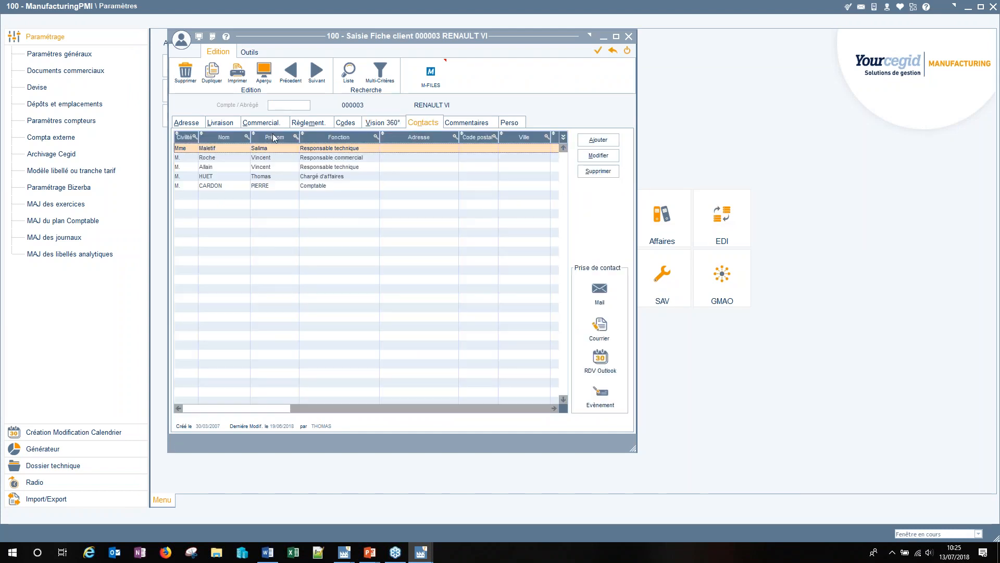
pyautogui.click(233, 177)
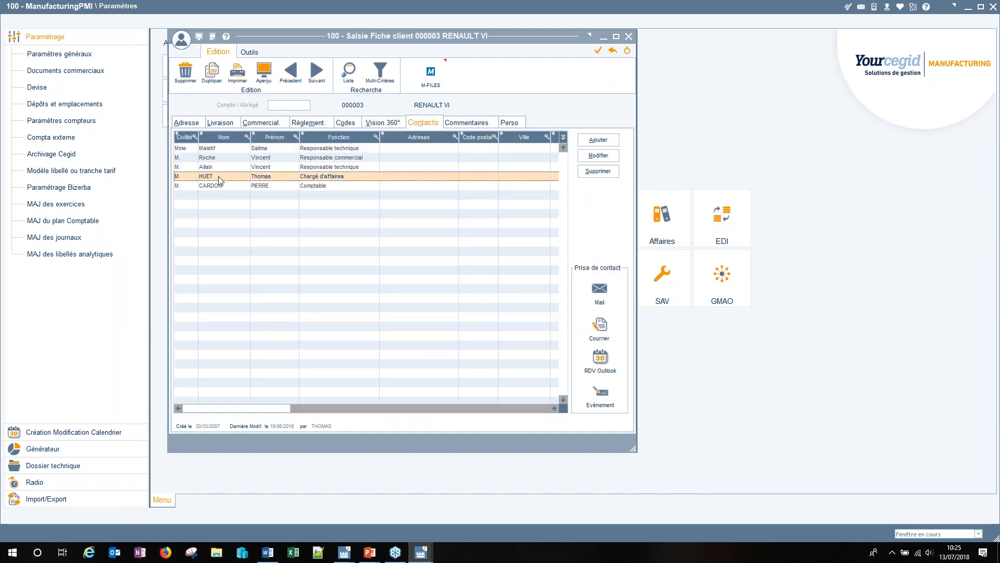
pyautogui.click(600, 331)
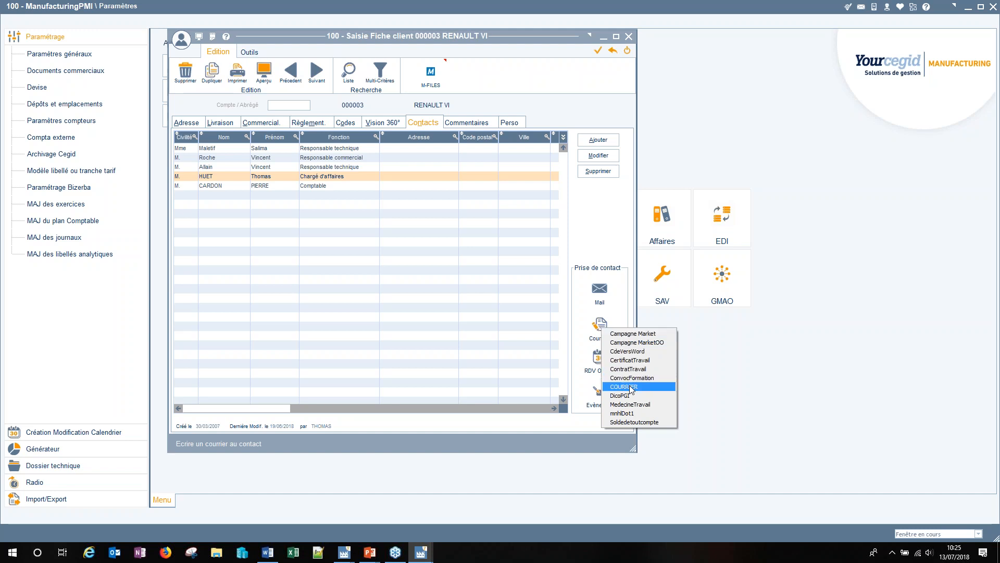
pyautogui.click(632, 387)
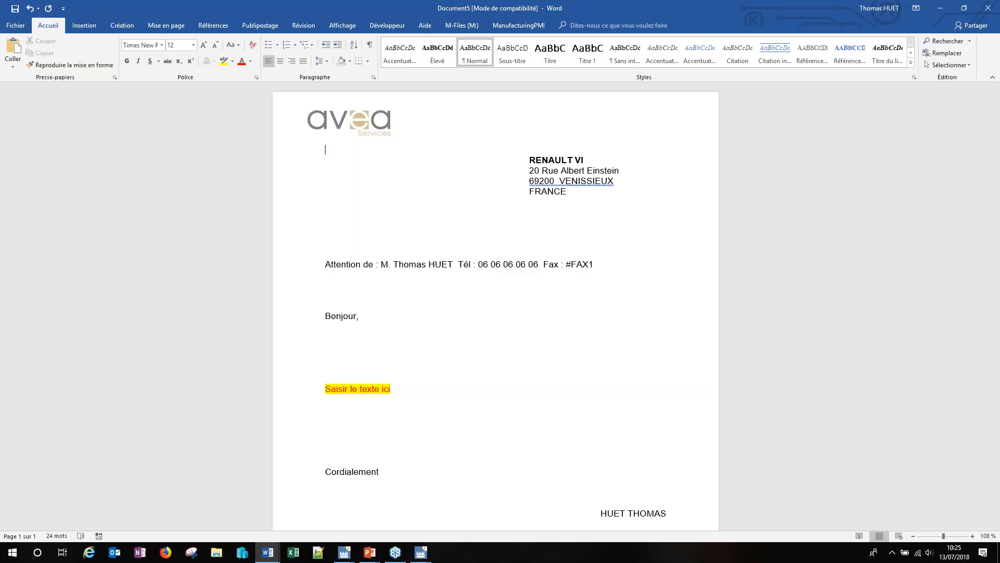
# Step: Highlight the "Fax : #FAX1" text in the generated contact letter, and close the letter without saving
pyautogui.click(461, 25)
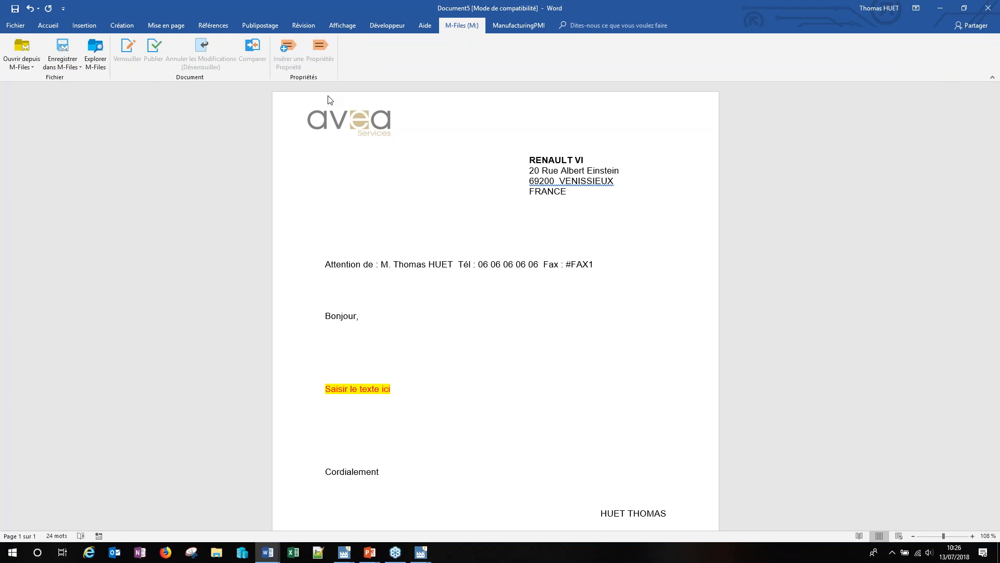
pyautogui.moveTo(602, 263); pyautogui.dragTo(540, 265)
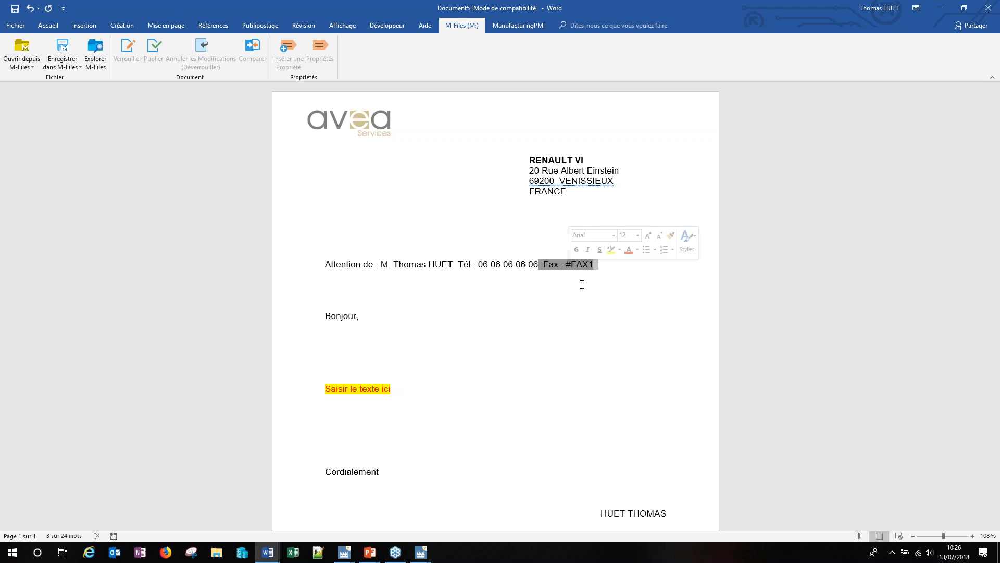
pyautogui.click(993, 15)
pyautogui.click(988, 8)
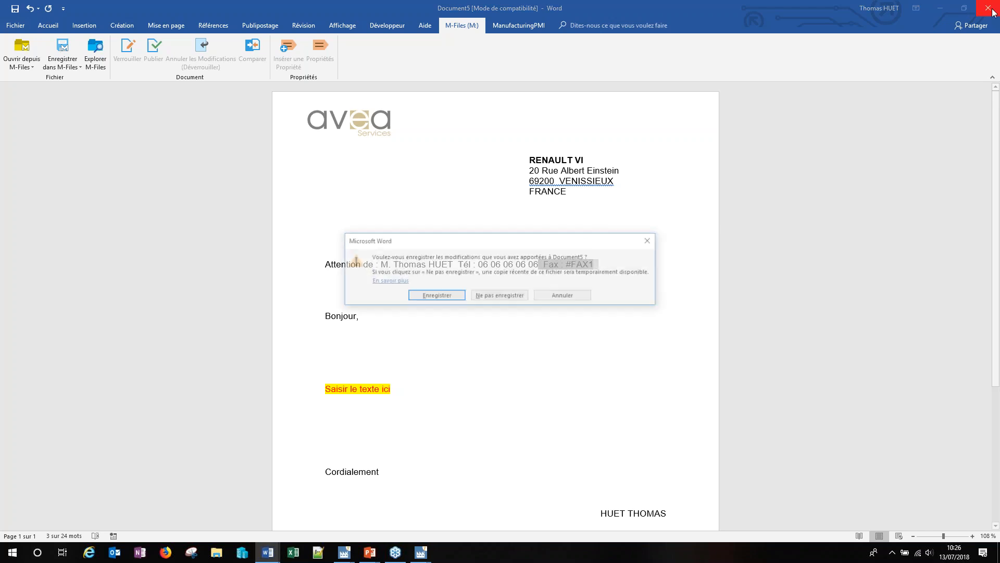
pyautogui.click(513, 296)
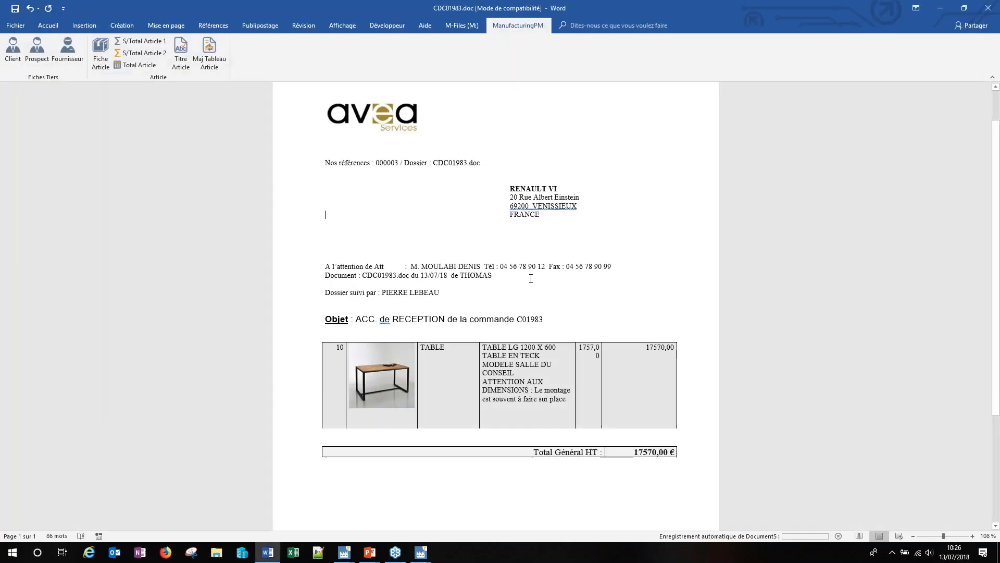
# Step: Return to the RENAULT VI client record, open the "Chargé d'affaires" contact's record, and view its address details and CRM options
pyautogui.moveTo(427, 556)
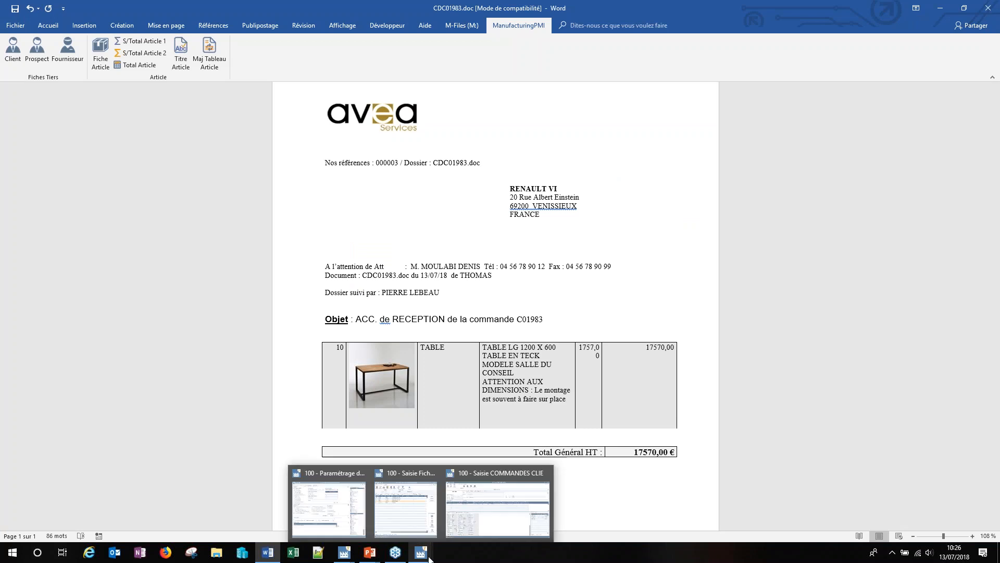
pyautogui.click(436, 514)
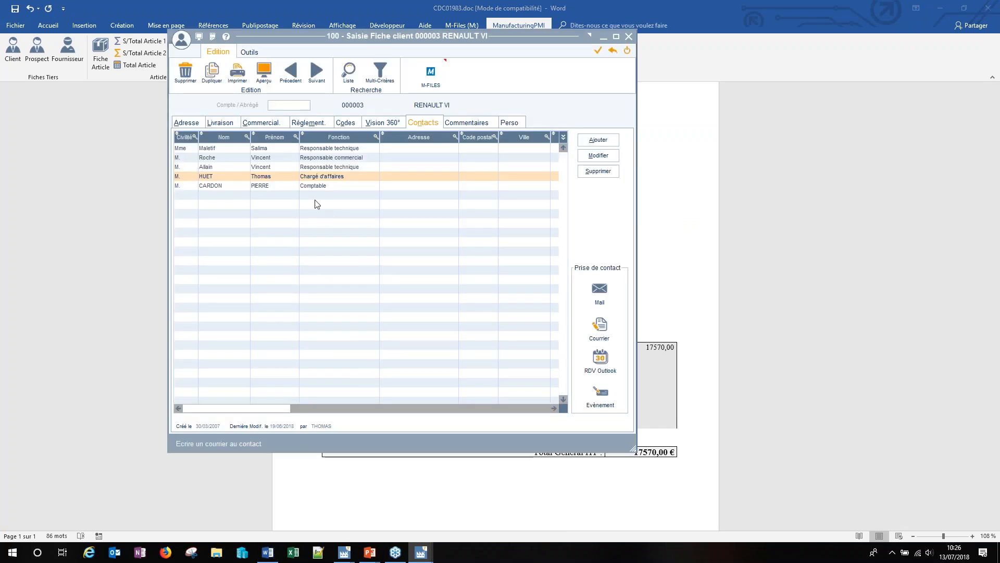
pyautogui.click(322, 178)
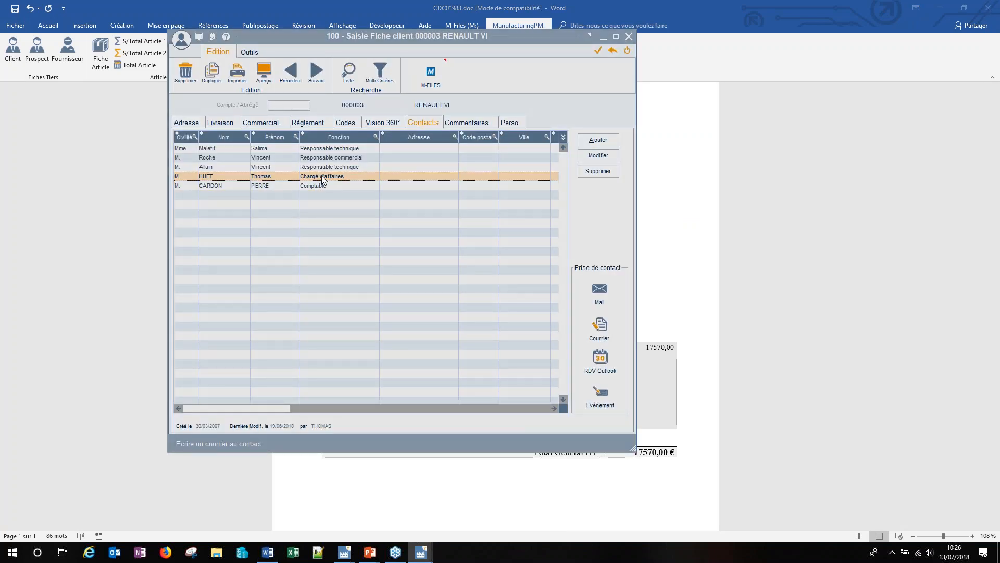
pyautogui.doubleClick(322, 178)
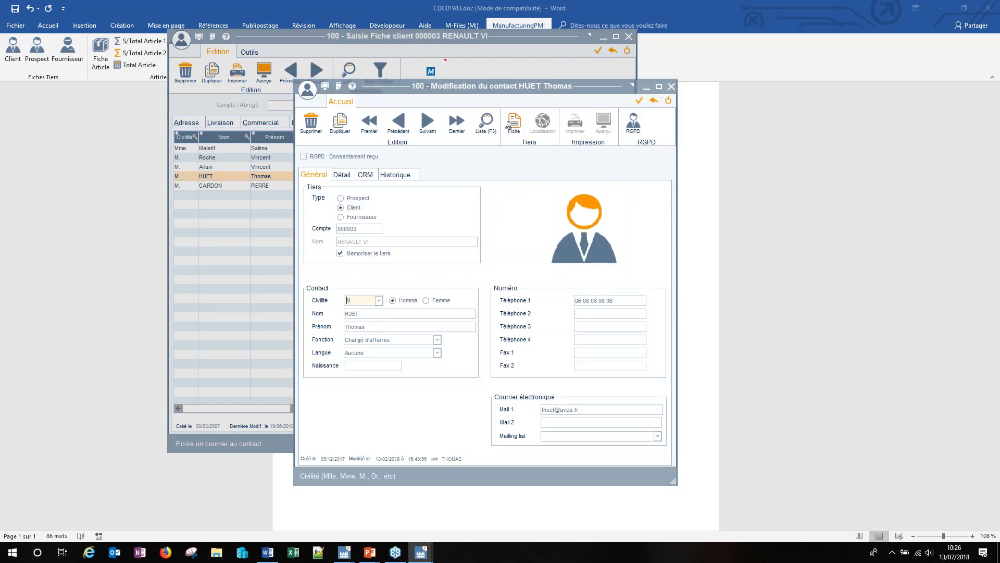
pyautogui.click(342, 176)
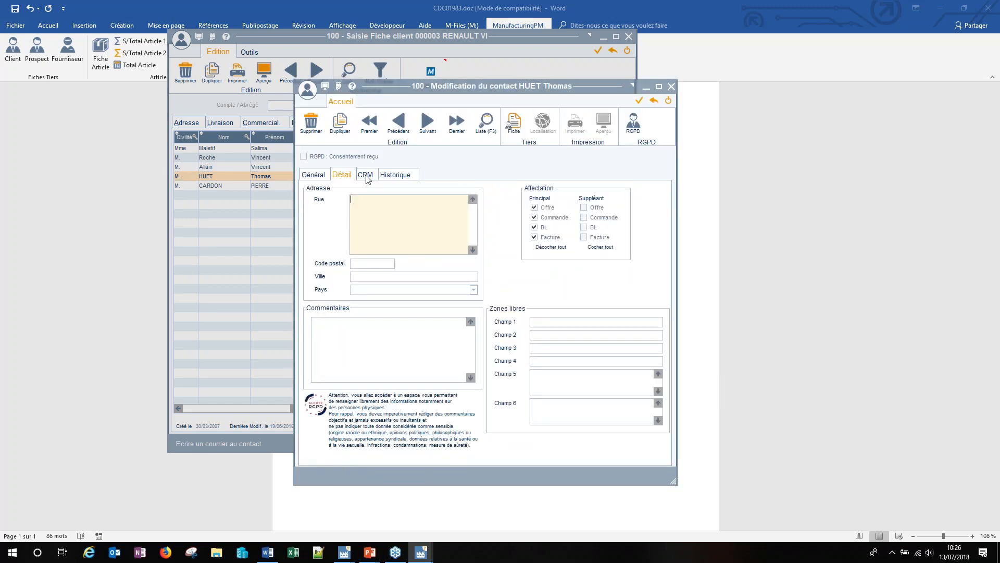
pyautogui.click(366, 176)
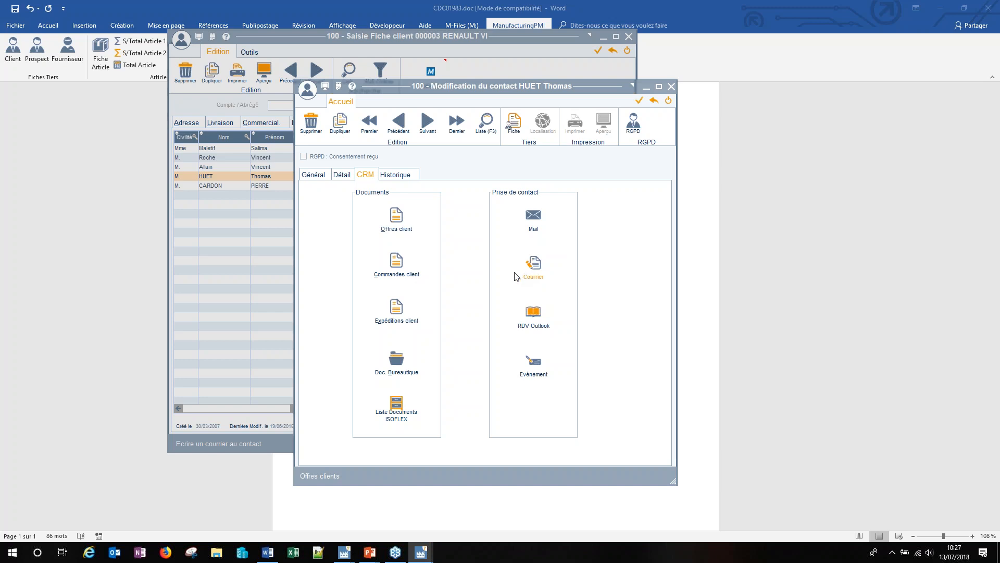
# Step: Place the contact record beside the client record to review its general and detailed information, and close both records
pyautogui.moveTo(495, 103); pyautogui.dragTo(699, 115)
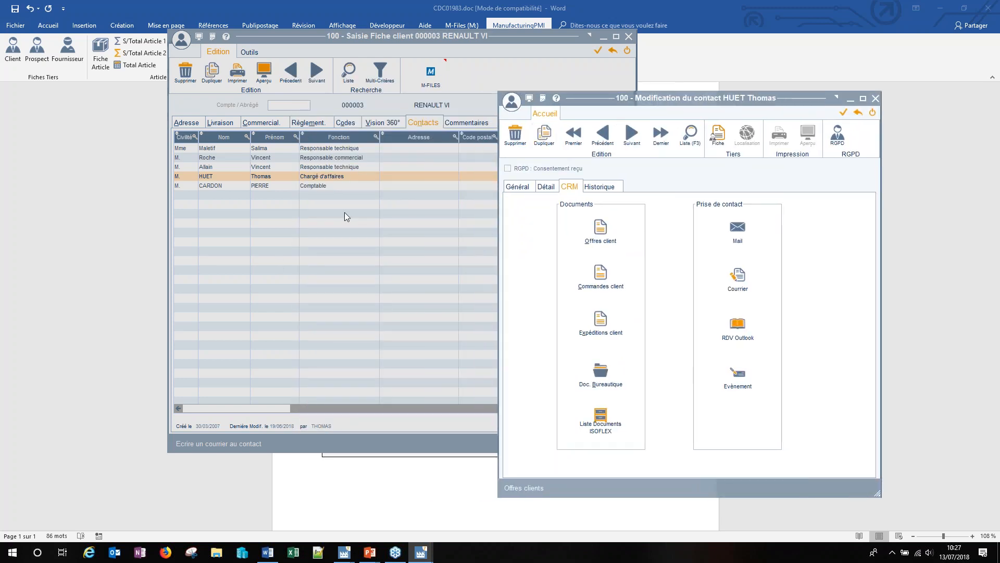
pyautogui.click(519, 189)
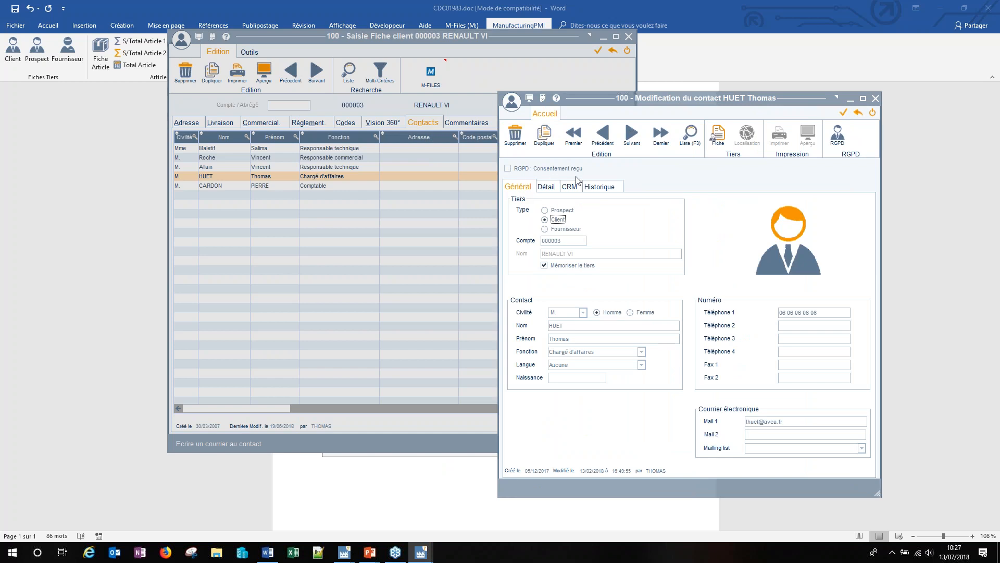
pyautogui.click(554, 189)
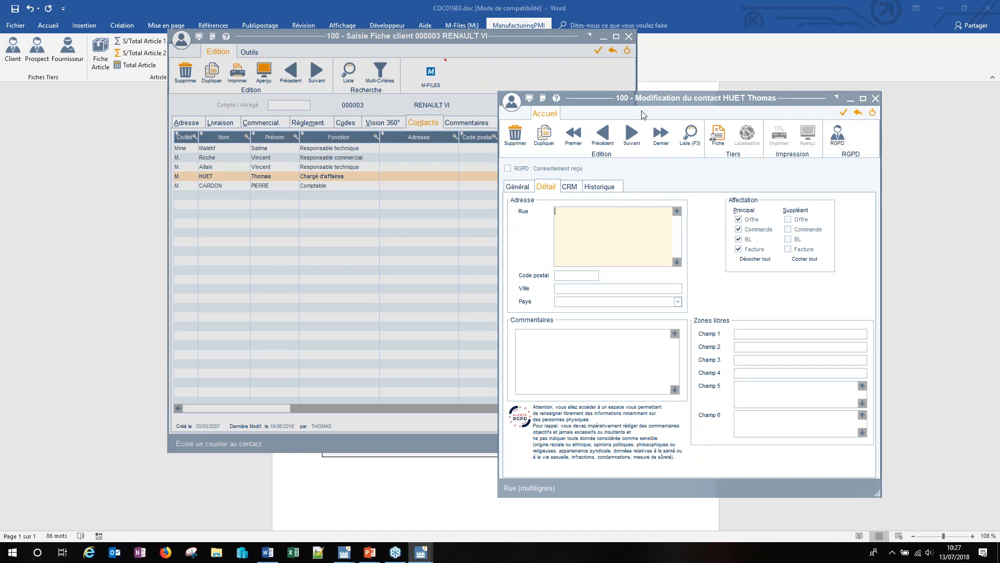
pyautogui.moveTo(639, 104); pyautogui.dragTo(510, 87)
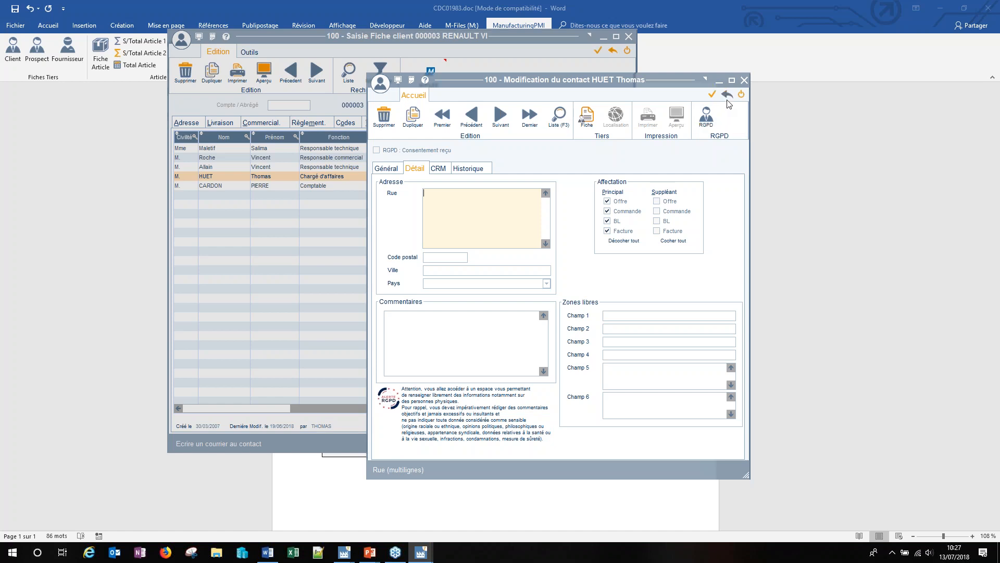
pyautogui.press('Escape')
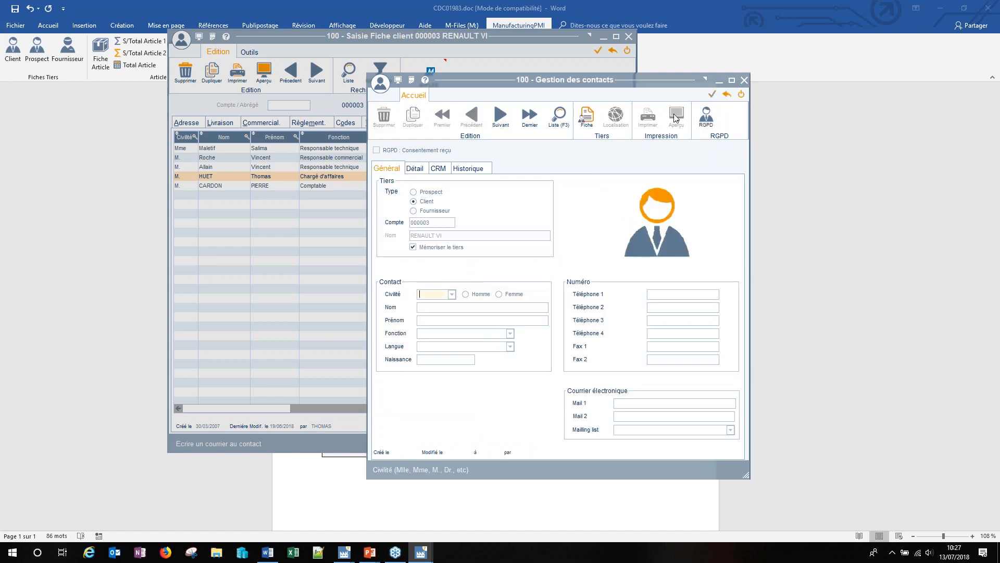
pyautogui.press('Escape')
pyautogui.press('Escape')
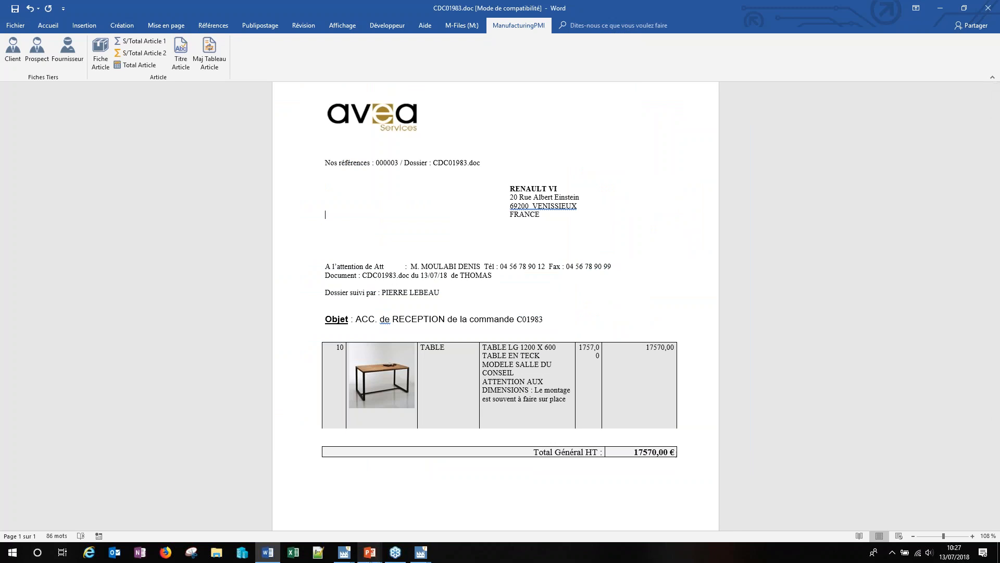
# Step: Switch to the PowerPoint slide show and advance to the "Courrier contacts" slide about launching the export
pyautogui.moveTo(370, 553)
pyautogui.click(406, 520)
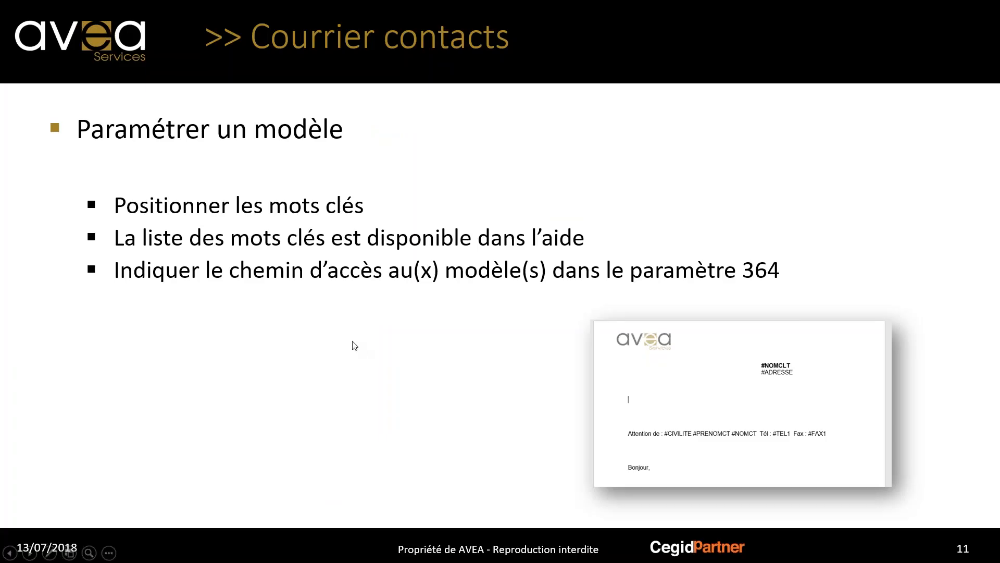
pyautogui.click(354, 345)
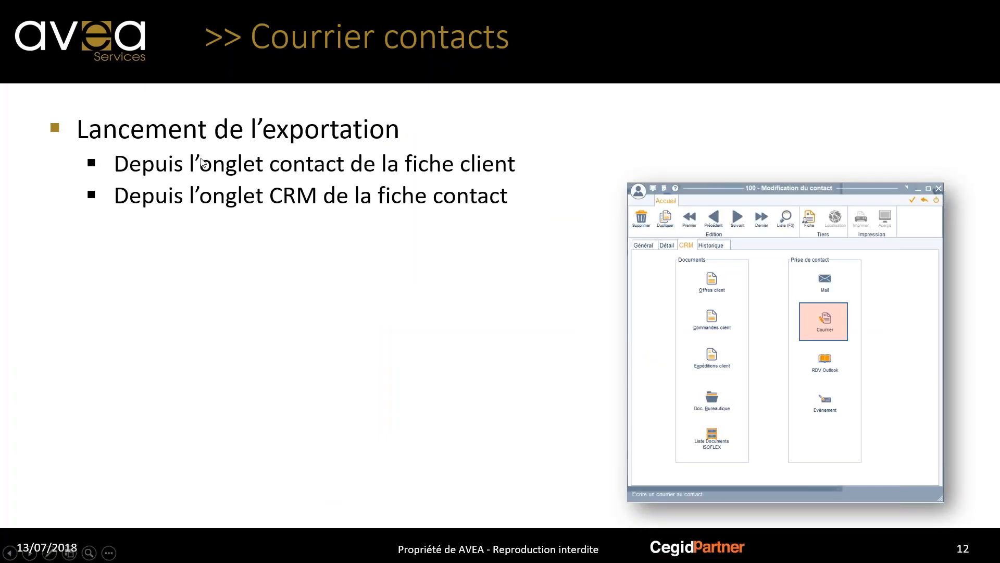